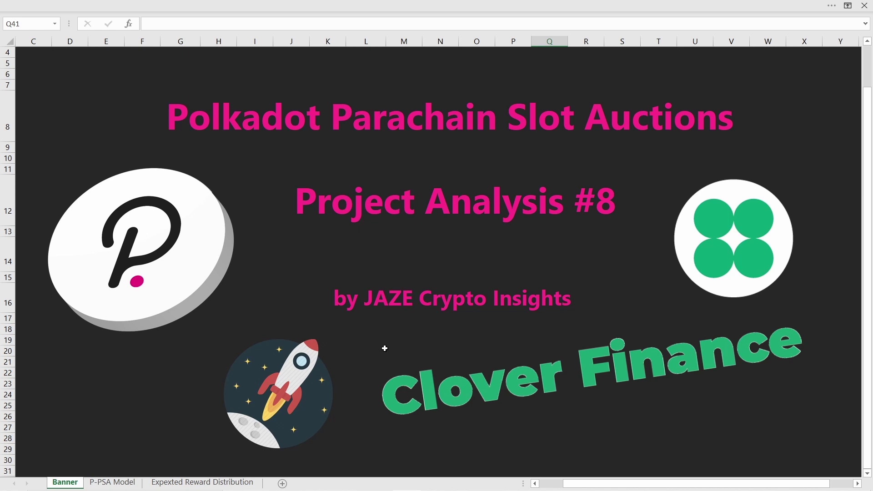
click(115, 485)
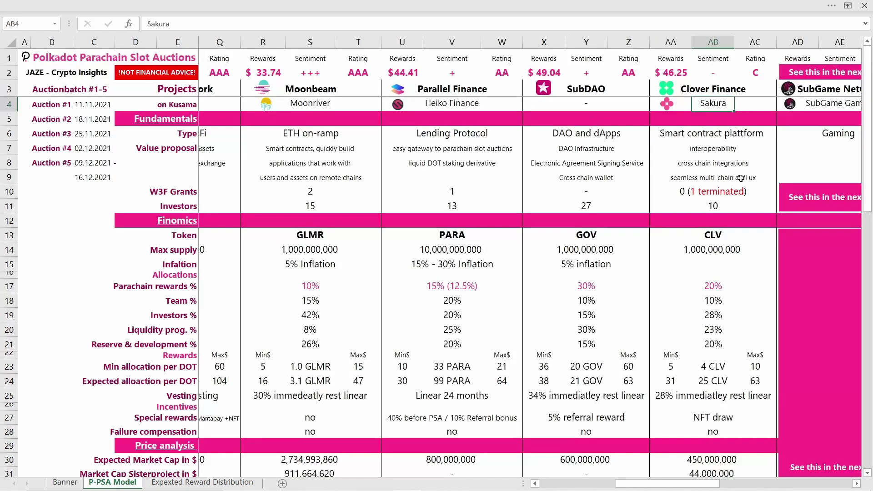
click(710, 89)
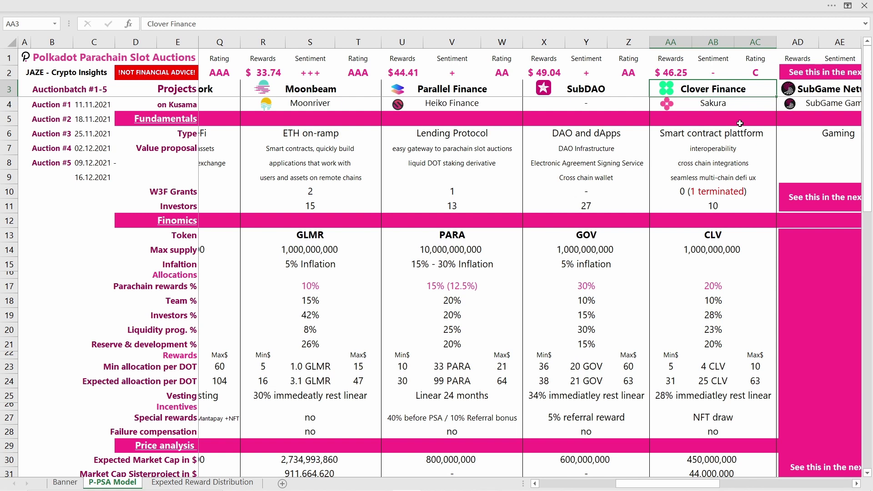
key(Down)
key(Right)
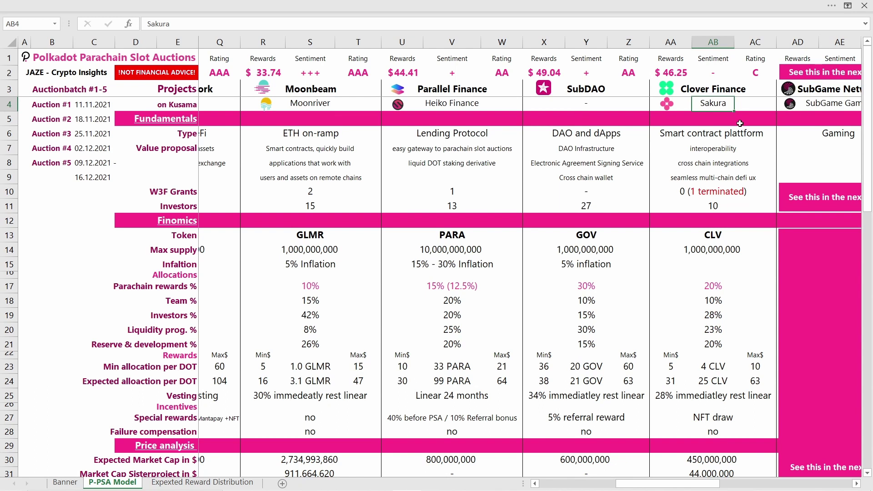
key(Down)
key(Down)
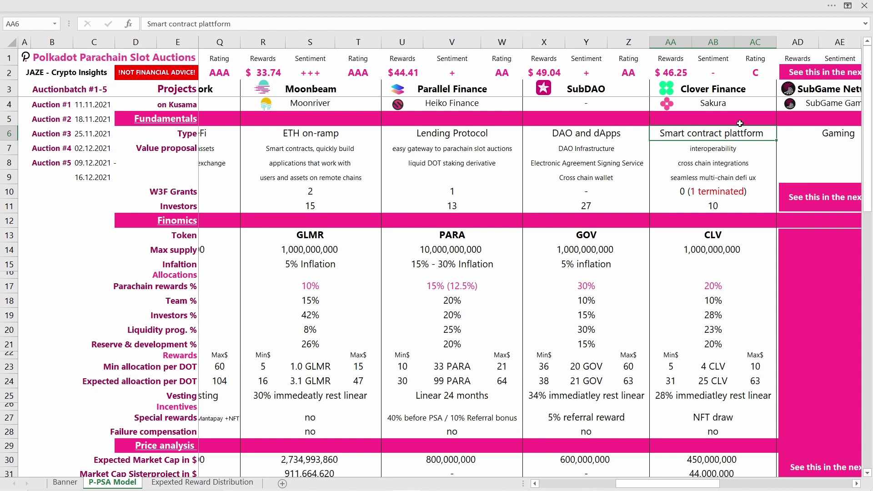
key(Down)
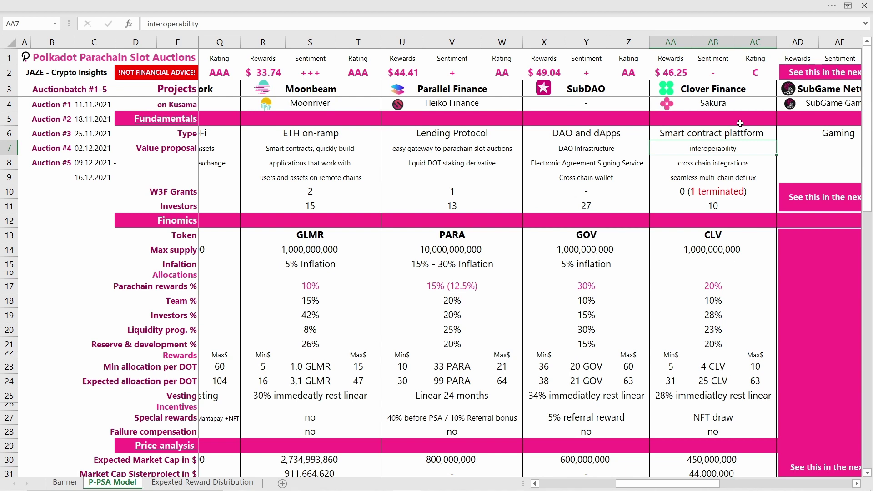
key(Down)
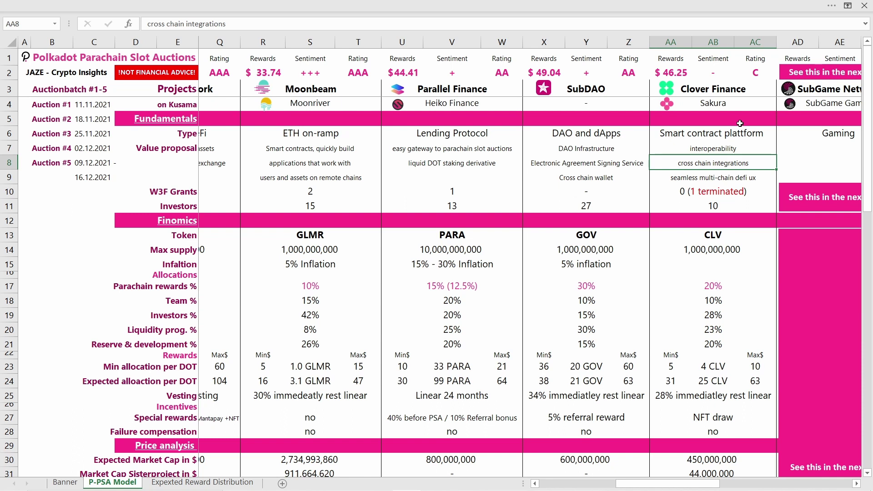
key(Down)
key(Down)
key(Right)
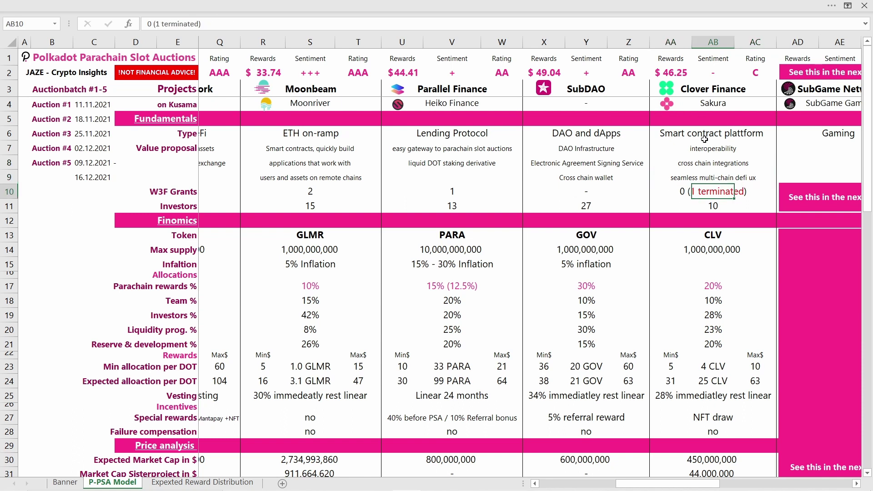
key(Right)
shift+click(672, 193)
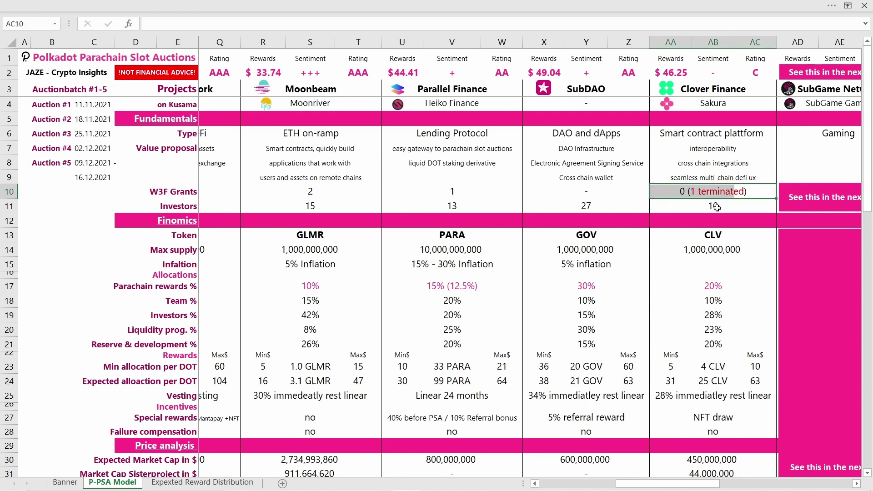
click(715, 192)
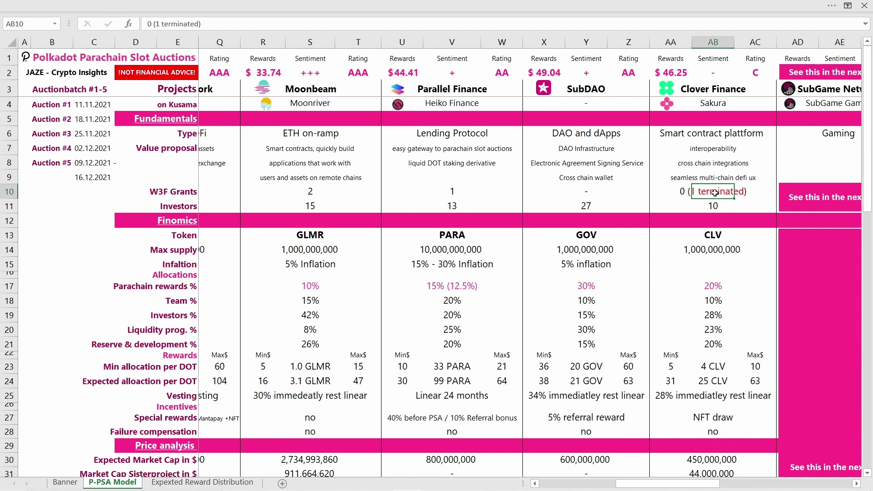
drag(683, 194, 745, 190)
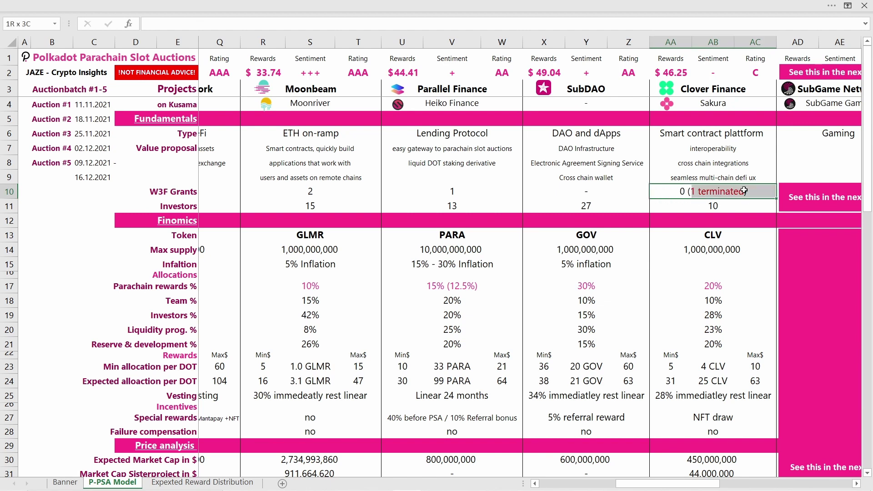
click(717, 196)
click(722, 205)
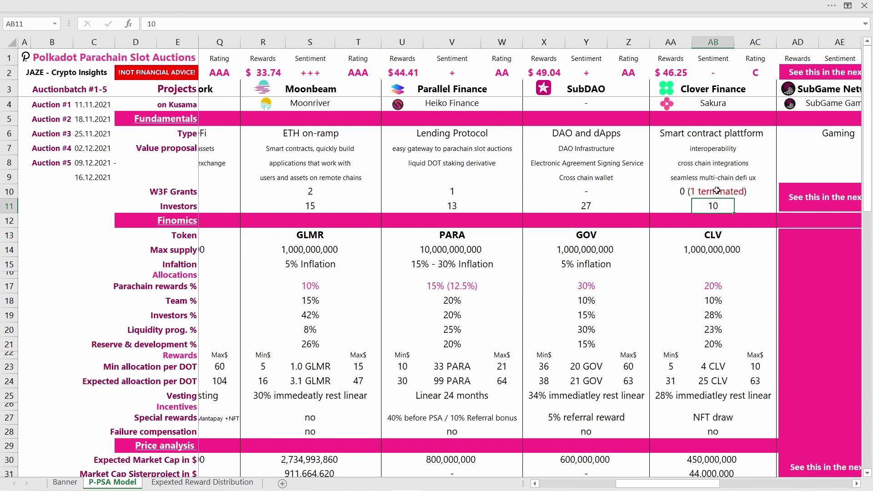
drag(666, 190, 740, 189)
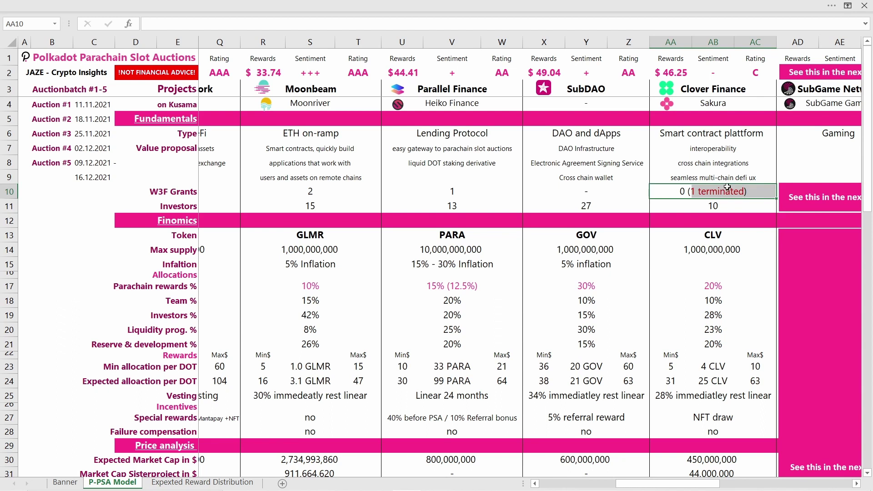
click(711, 194)
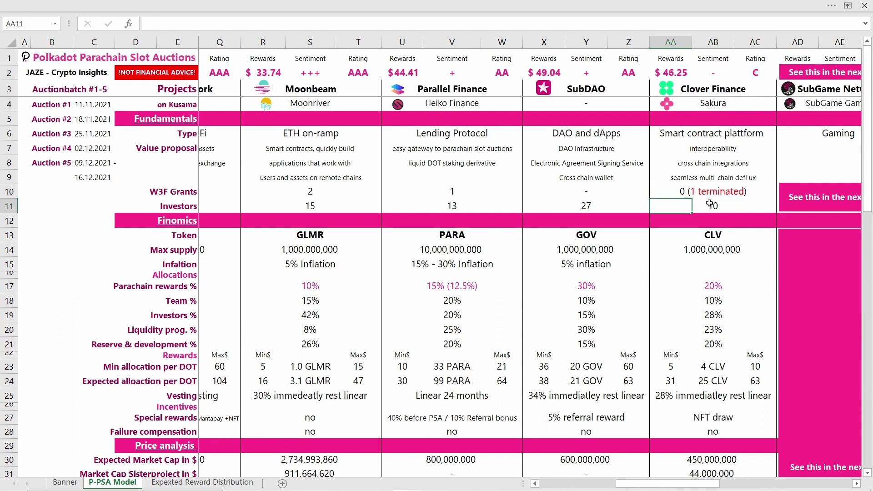
click(751, 196)
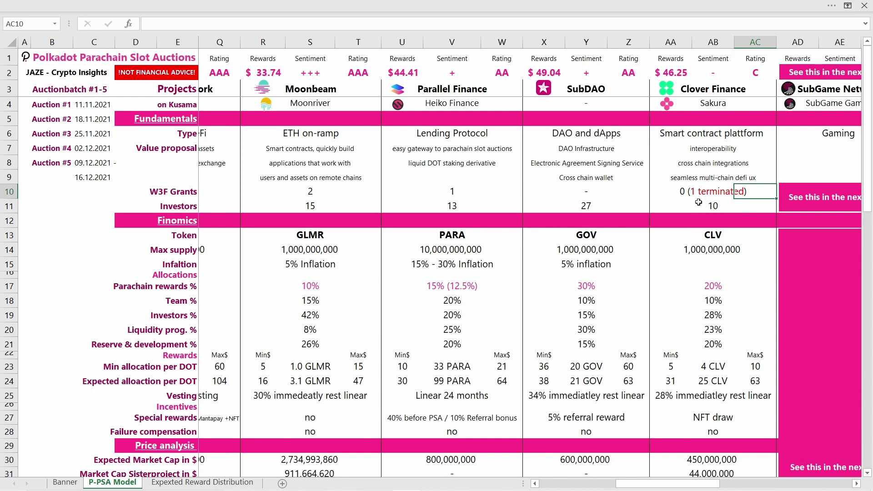
mouse_move(657, 488)
mouse_down()
mouse_move(589, 489)
mouse_move(649, 489)
mouse_up()
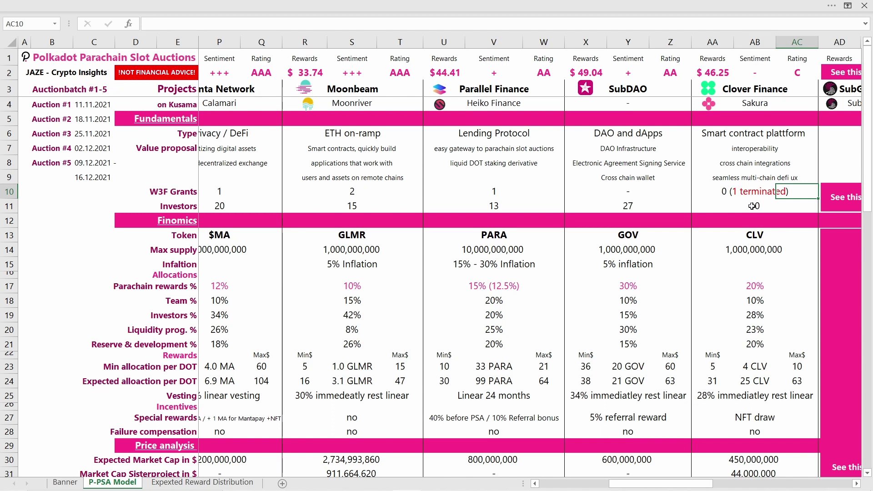
click(756, 239)
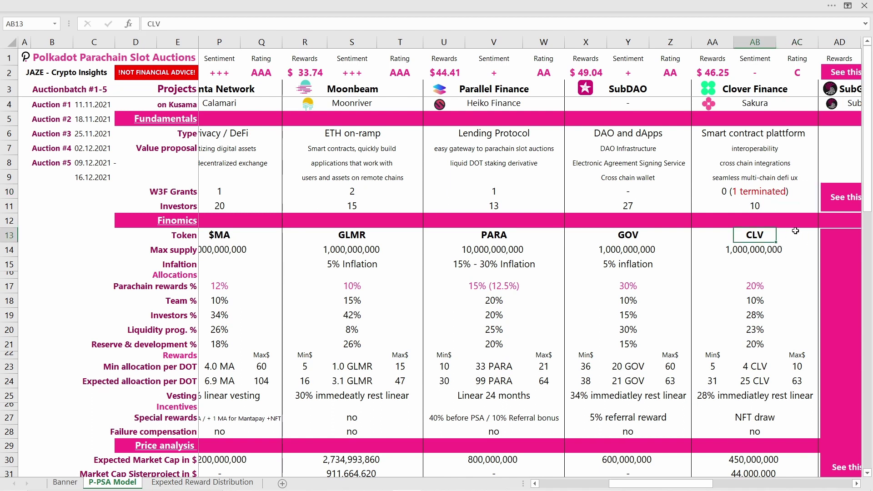
key(Down)
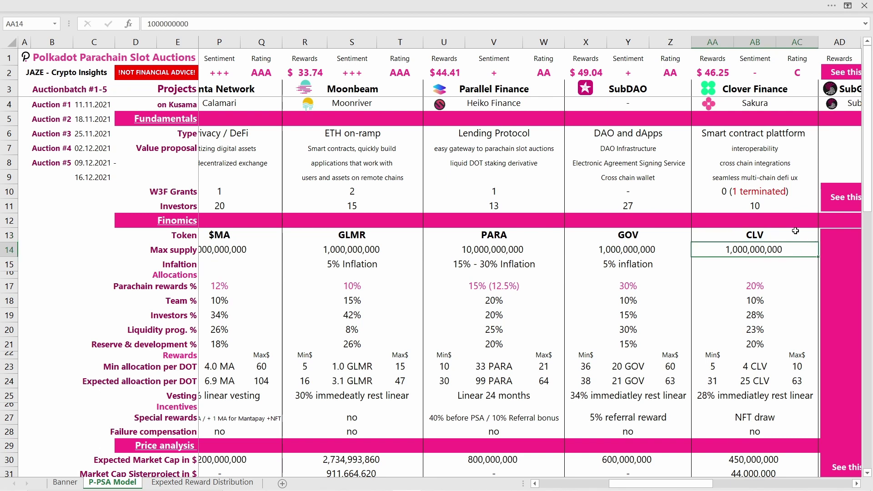
key(Down)
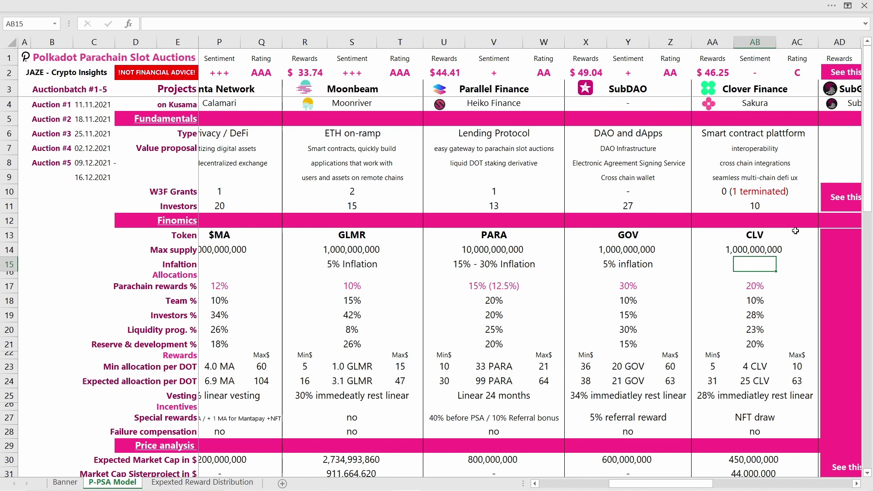
key(Down)
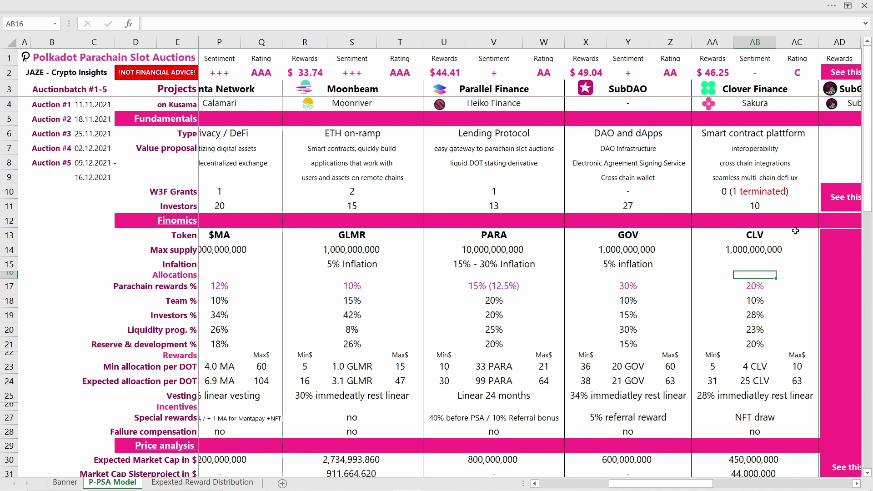
Review Clover's CLV allocations: 20% parachain rewards, 10% team, 28% investors, 23% liquidity, 20% reserve
scroll(796, 231, down, 1)
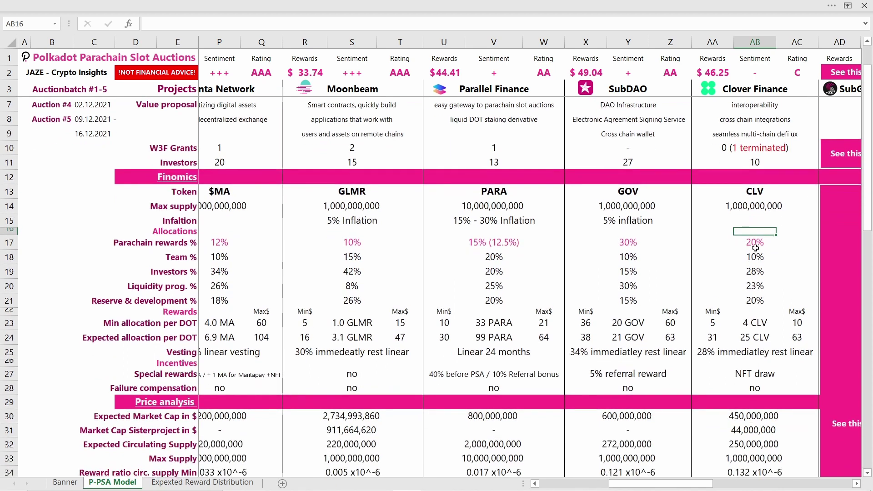
click(770, 246)
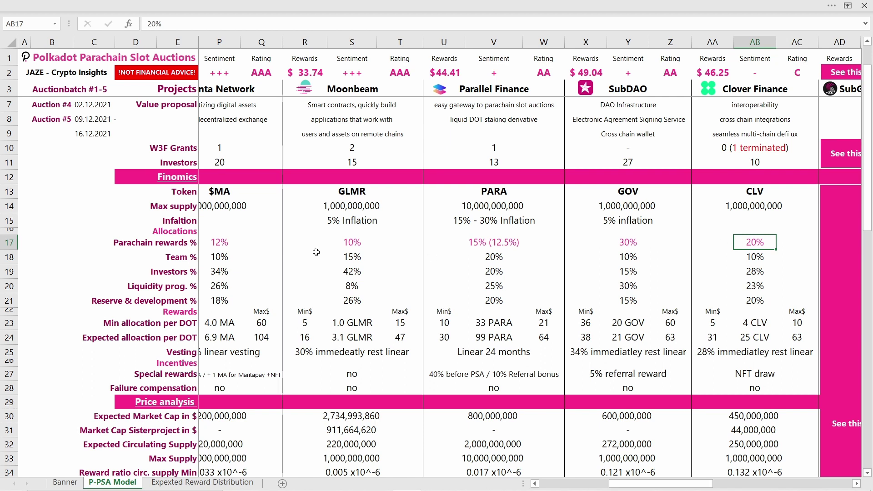
click(751, 260)
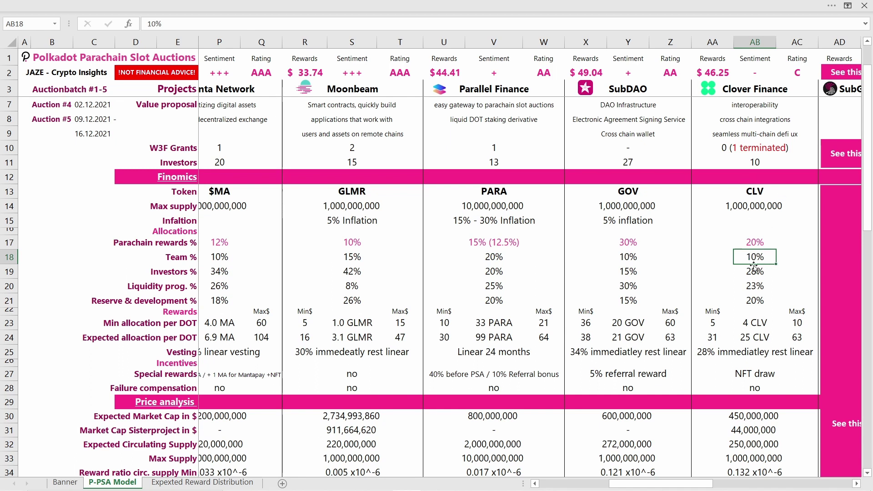
click(761, 268)
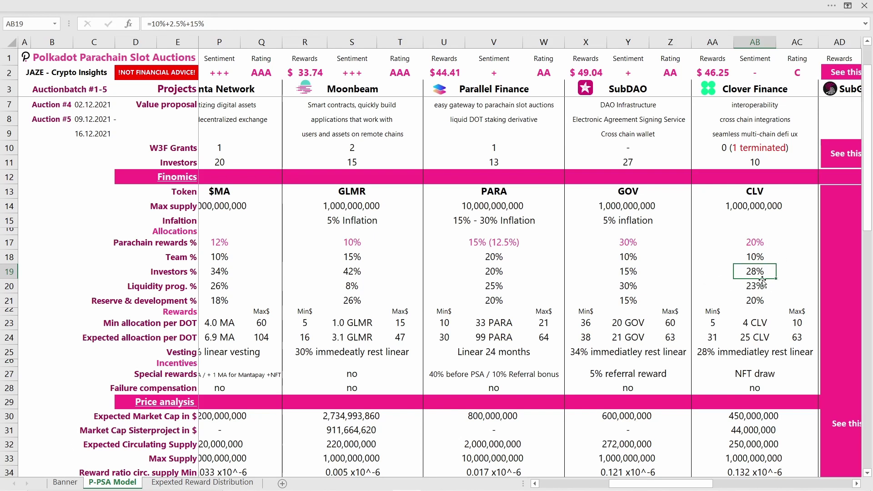
click(756, 286)
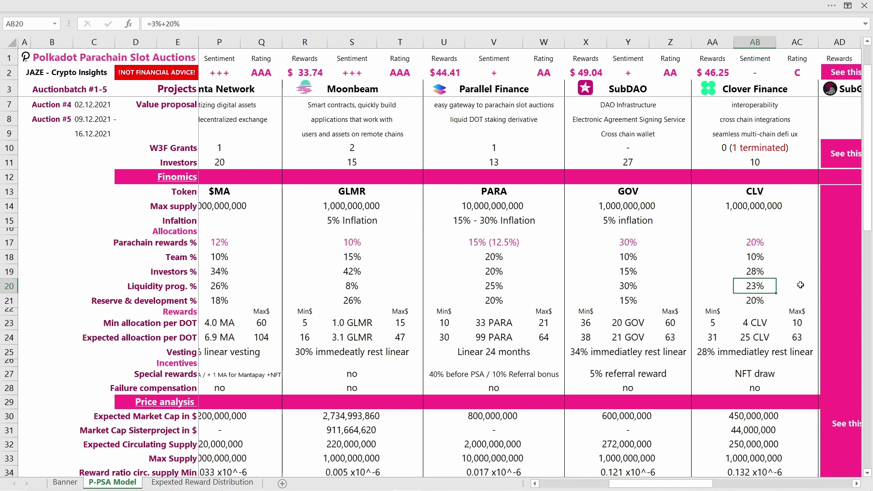
key(Down)
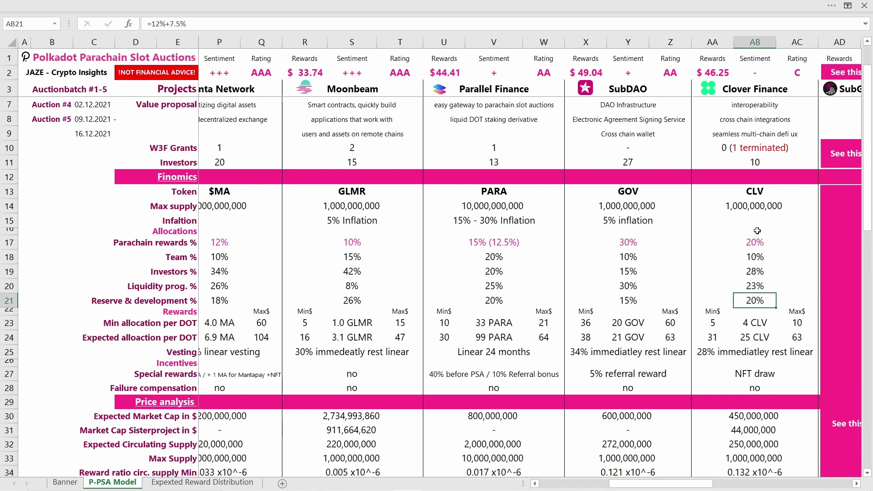
Select all of Clover's allocation percentages, then reselect the 20% parachain rewards share
drag(758, 231, 755, 302)
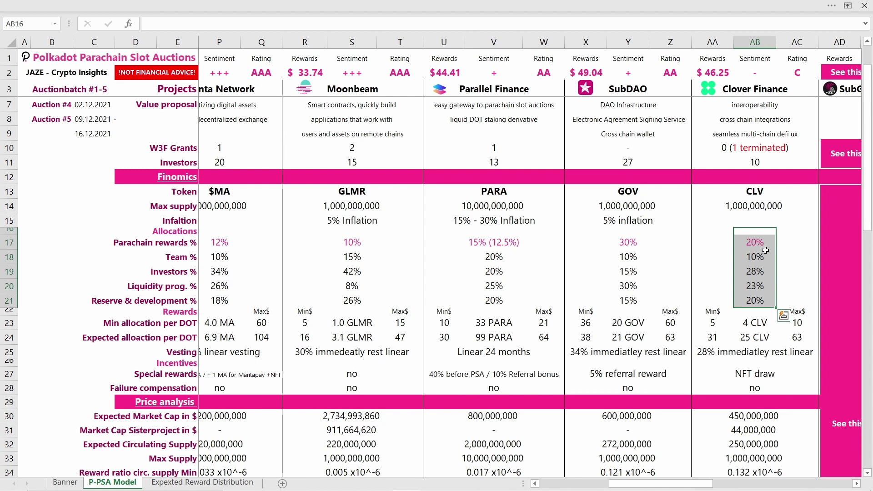
click(781, 242)
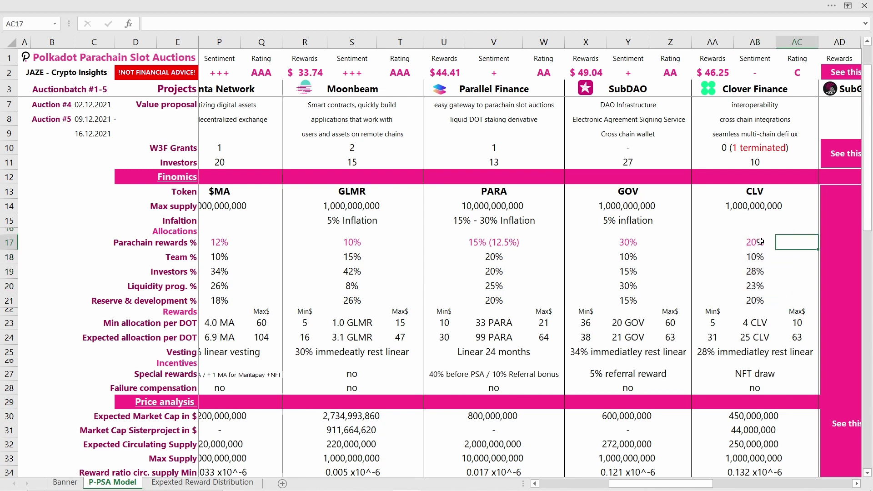
click(761, 242)
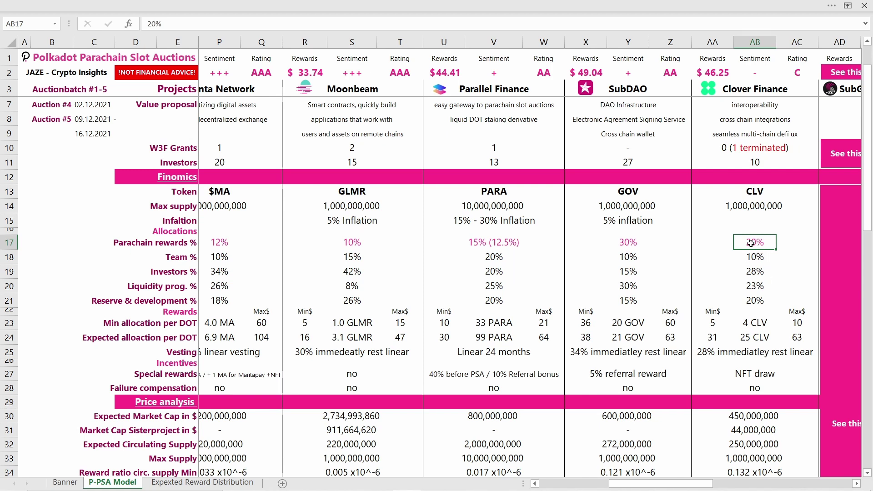
scroll(762, 298, down, 1)
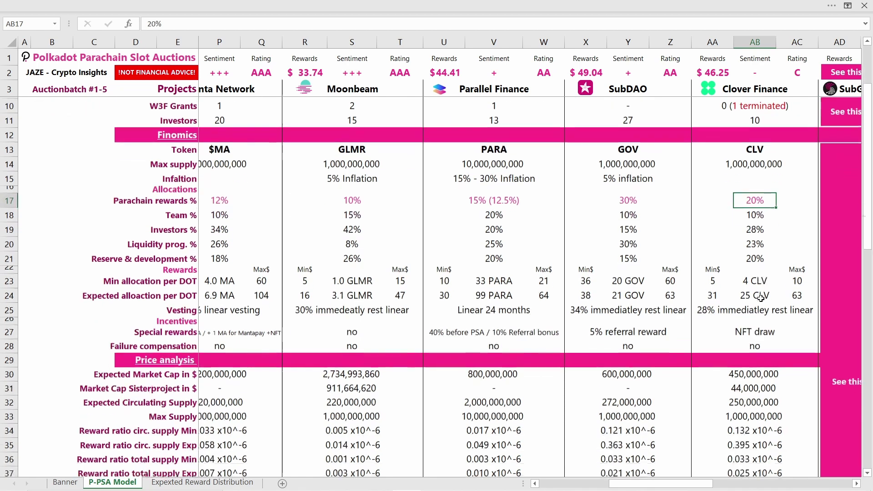
click(758, 283)
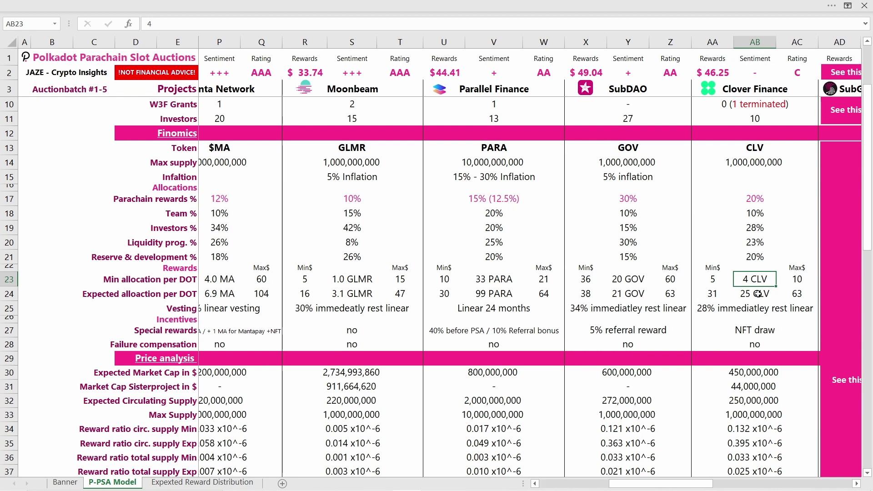
key(Down)
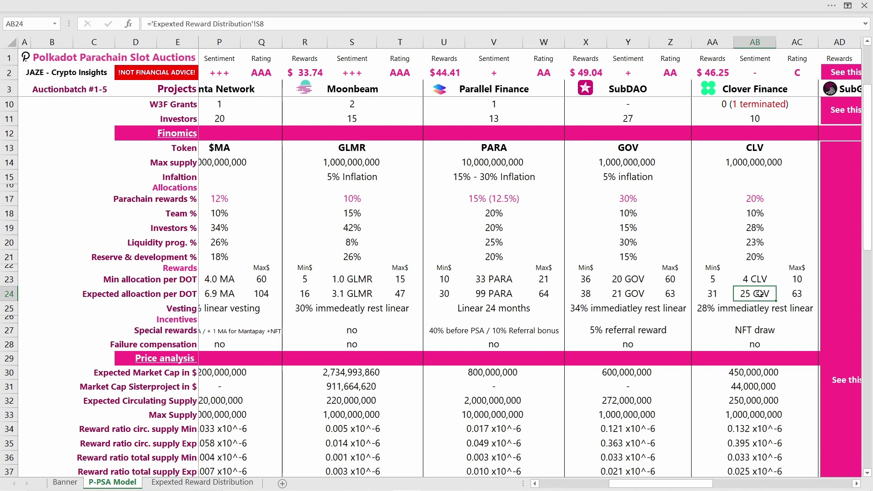
On the Expected Reward Distribution sheet, check Clover's 50,000,000 DOT hard cap and its dollar calculation
click(203, 483)
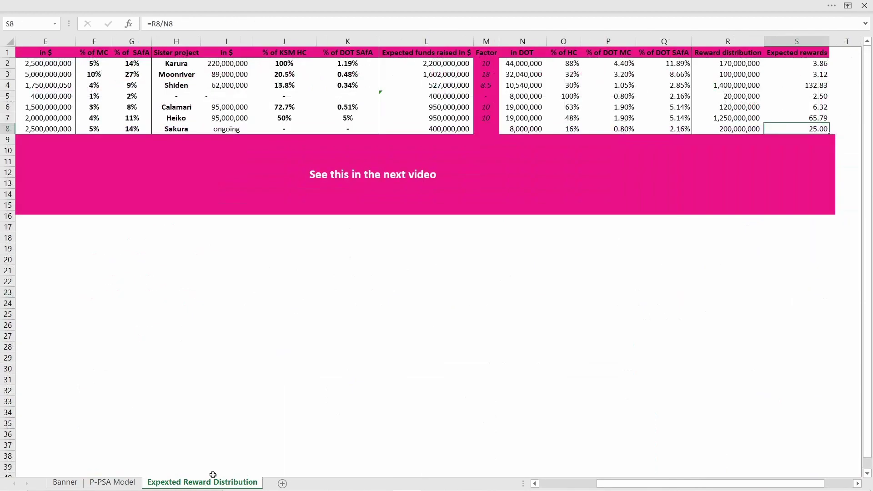
drag(623, 484, 561, 484)
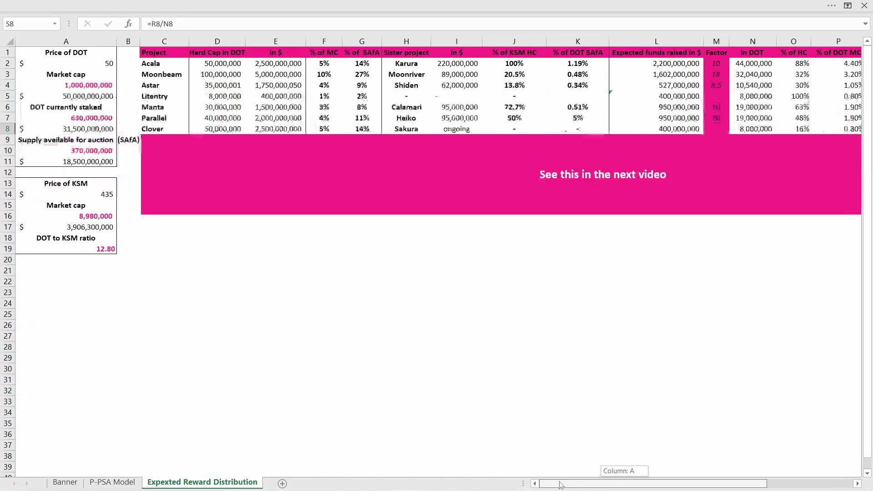
click(167, 130)
key(Right)
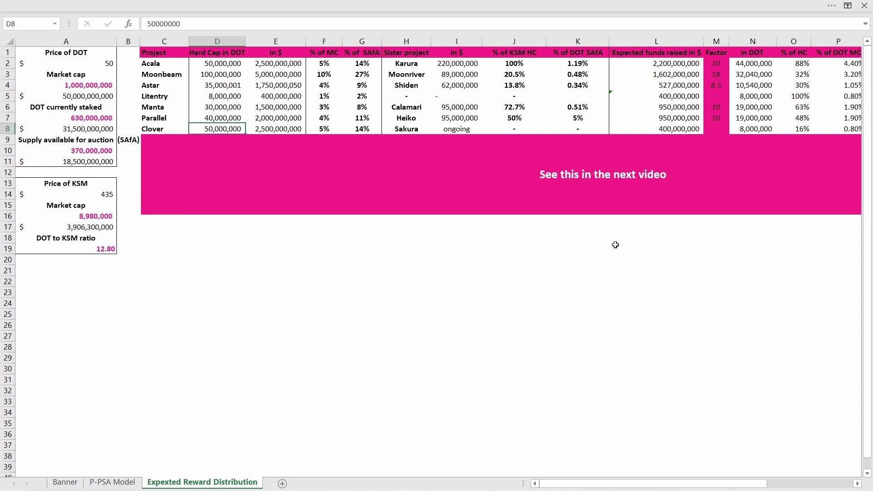
key(Right)
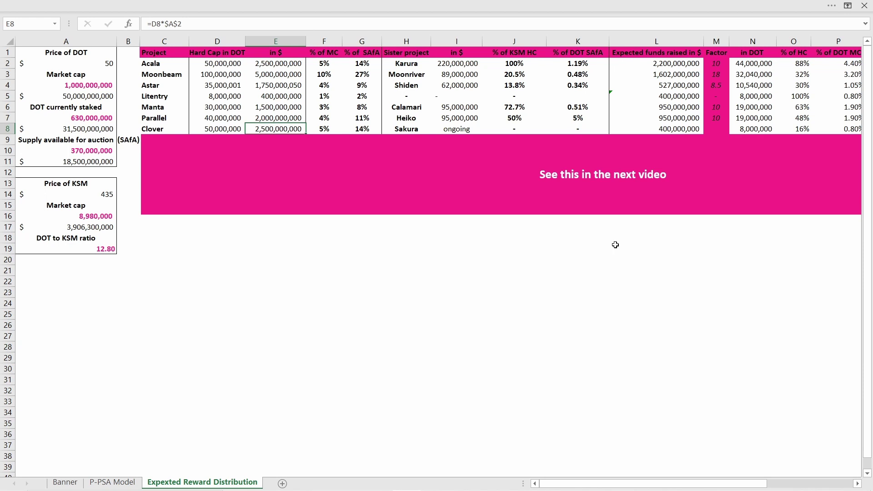
Review sister project Sakura's ongoing raise against Heiko's 95,000,000
key(Right)
key(Right)
key(Right)
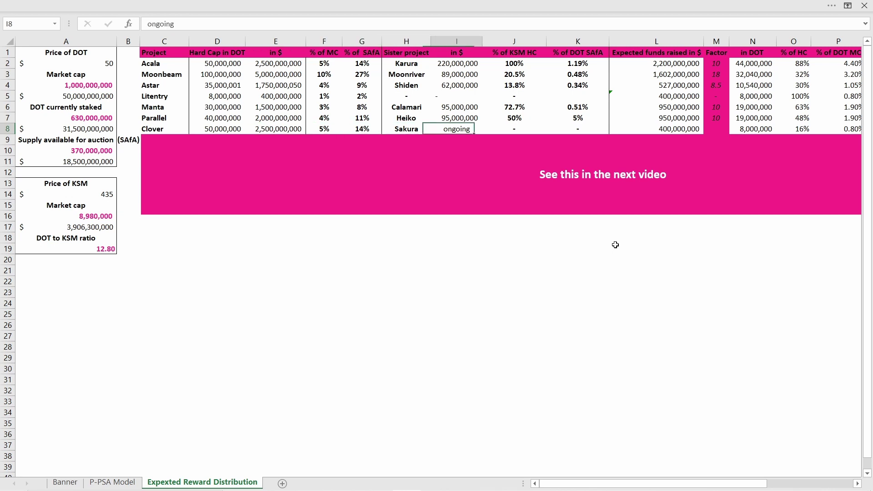
key(Right)
key(Up)
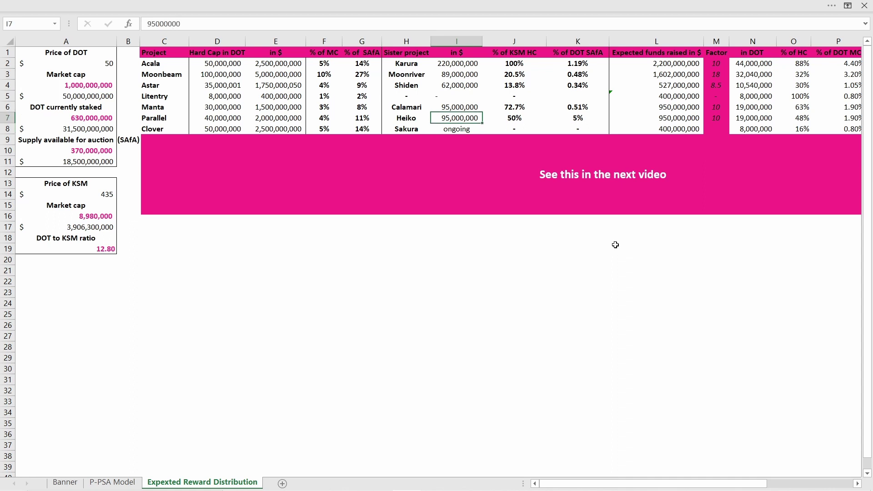
key(Down)
key(Up)
key(Down)
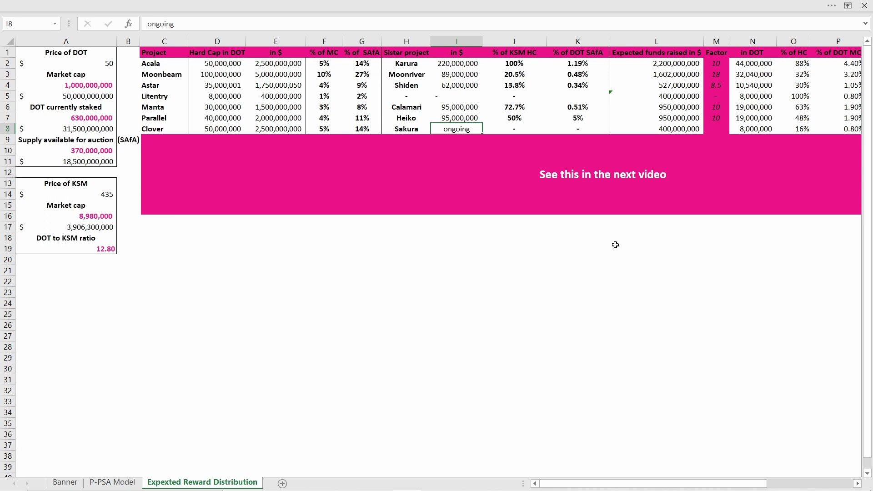
key(Up)
key(Down)
Check Sakura's KSM hard cap share and Clover's 400,000,000 expected funds against Litentry's =E5 formula
key(Right)
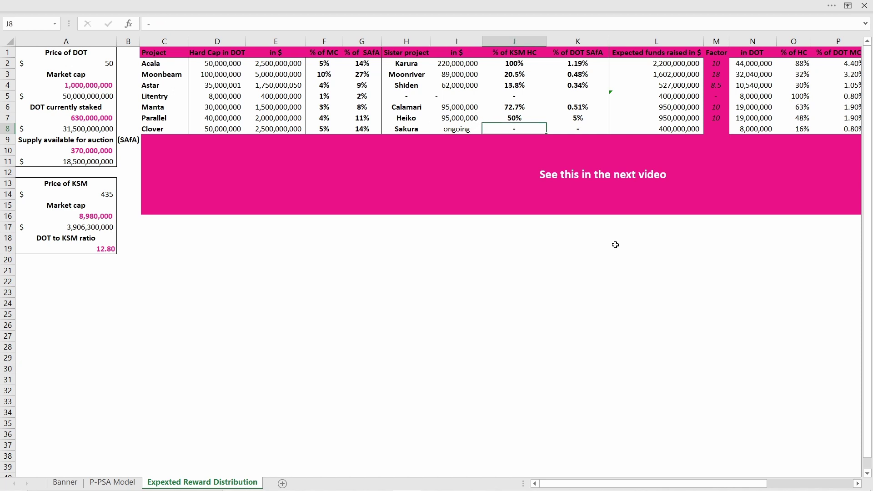
key(Right)
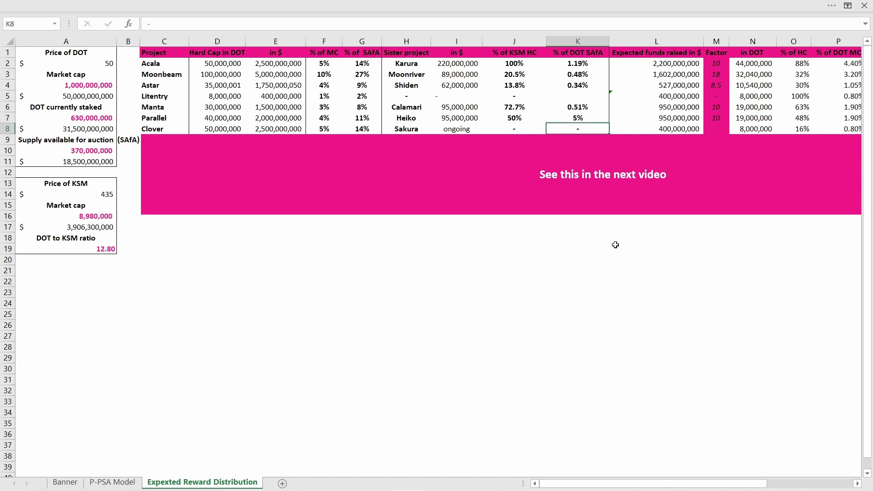
key(Right)
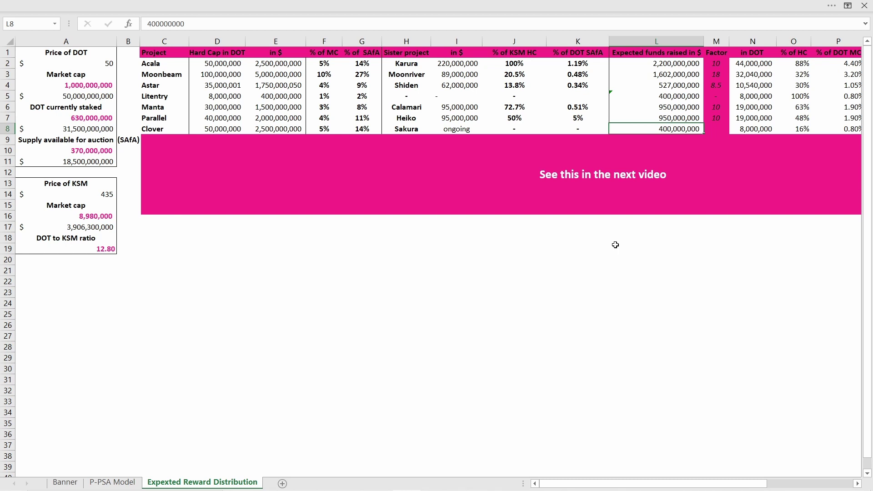
key(Up)
key(Up)
key(Up)
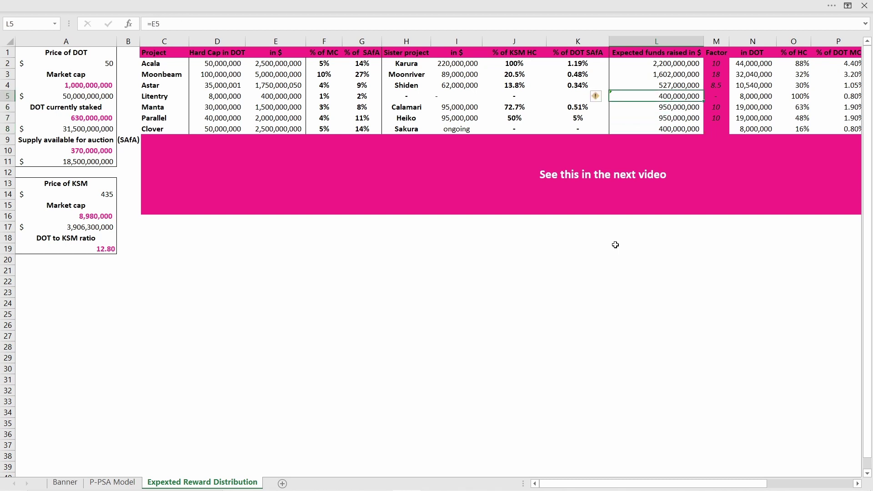
key(Down)
key(Down)
key(Down)
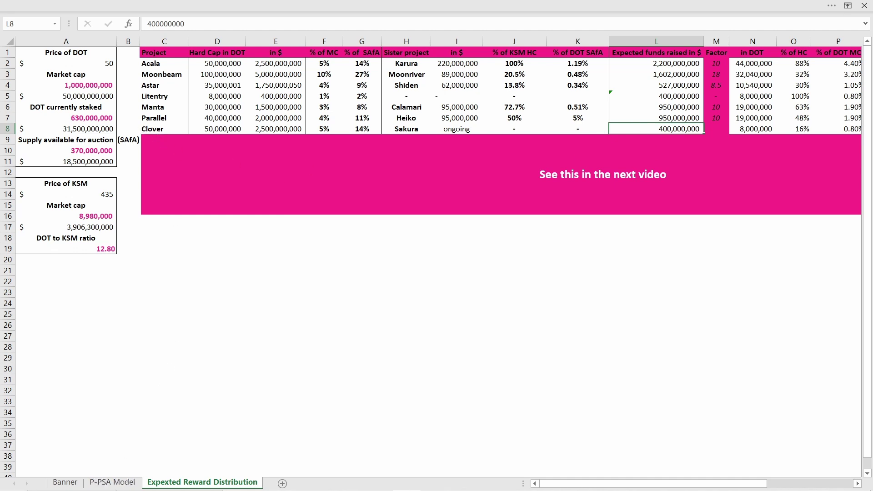
Back on P-PSA Model, highlight Clover's type, value proposal and W3F grants (0, 1 terminated)
click(112, 482)
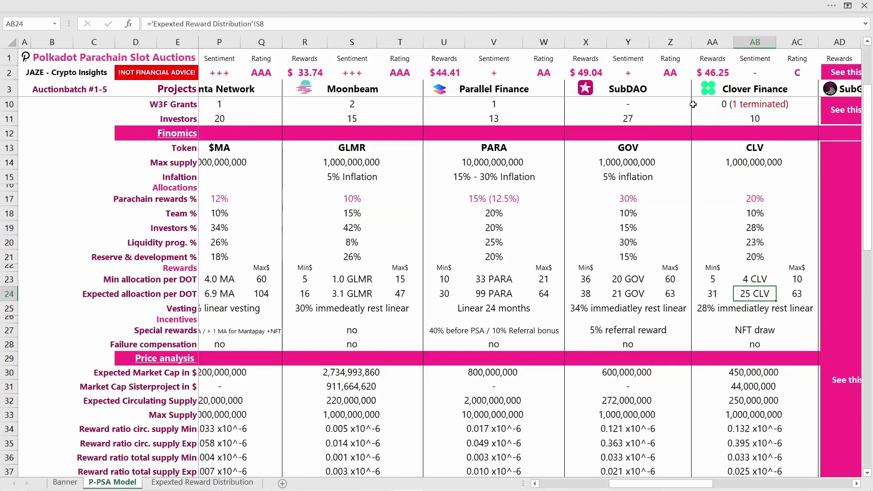
scroll(802, 273, up, 2)
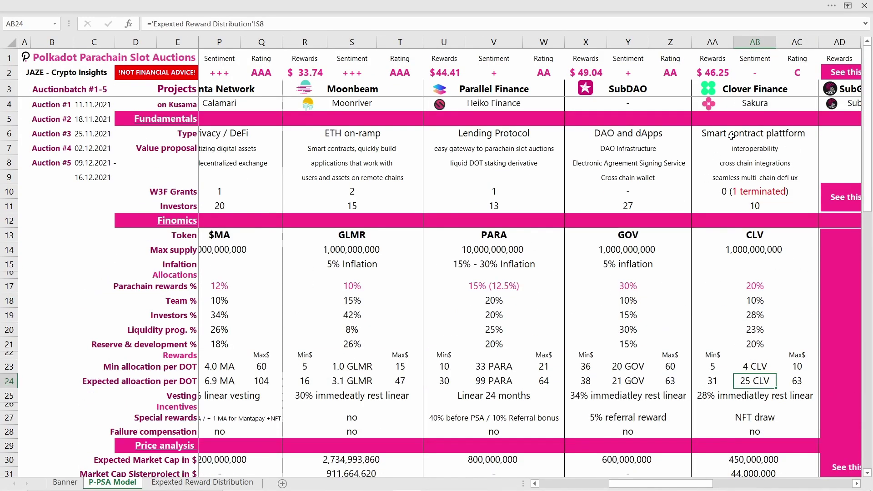
drag(755, 134, 760, 178)
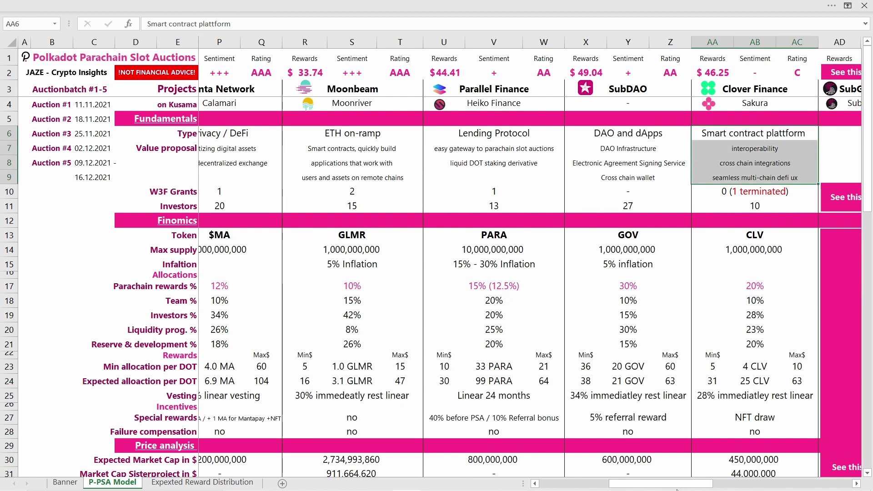
click(745, 195)
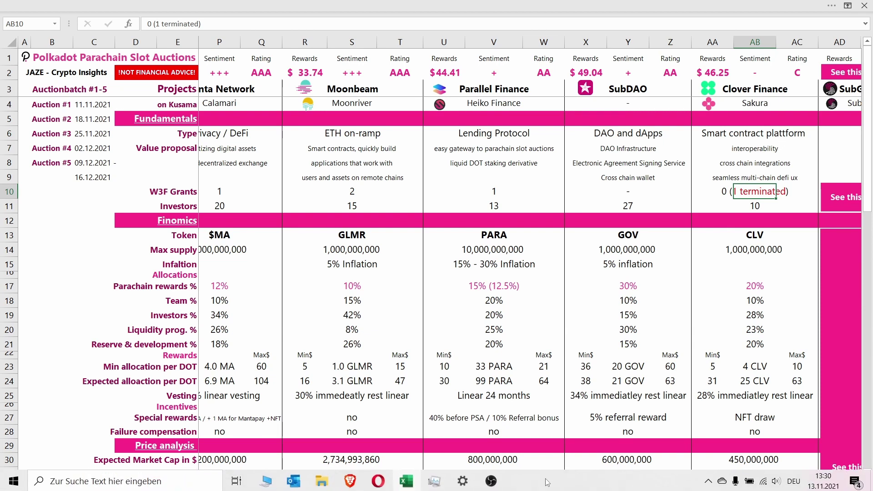
Scroll sideways to point out Clover's zero W3F grants and 10 investors
scroll(250, 114, left, 4)
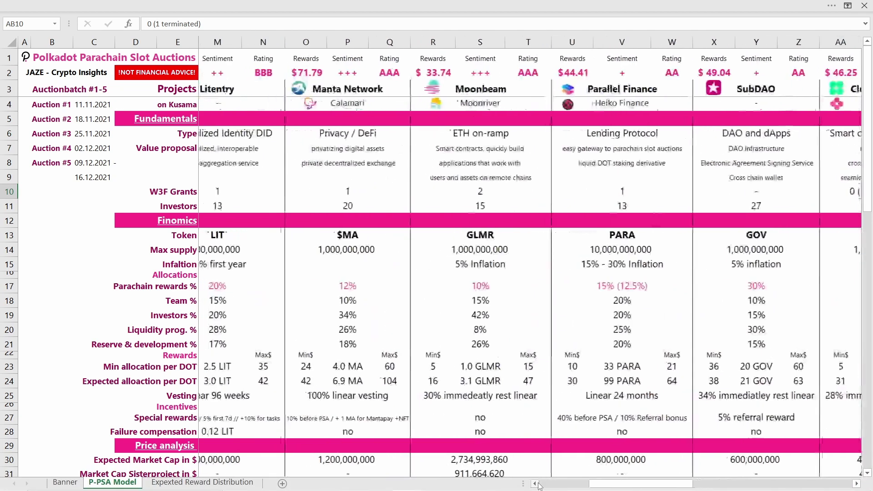
drag(647, 485, 676, 486)
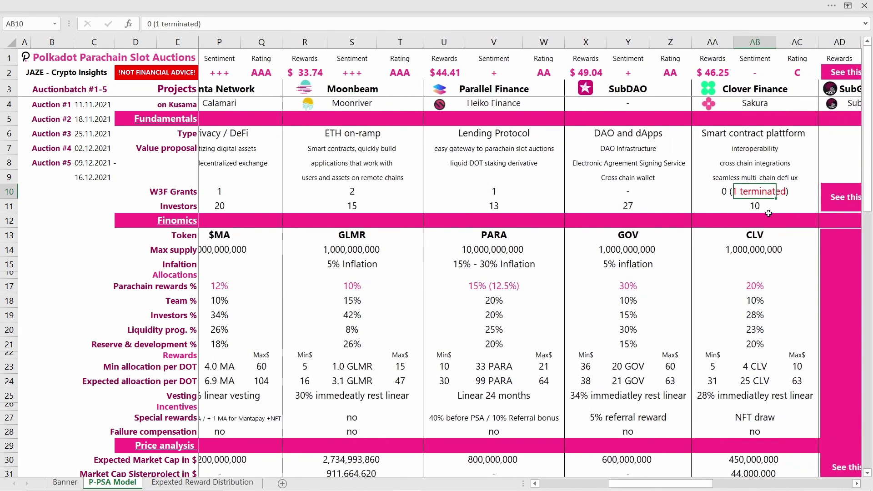
click(729, 194)
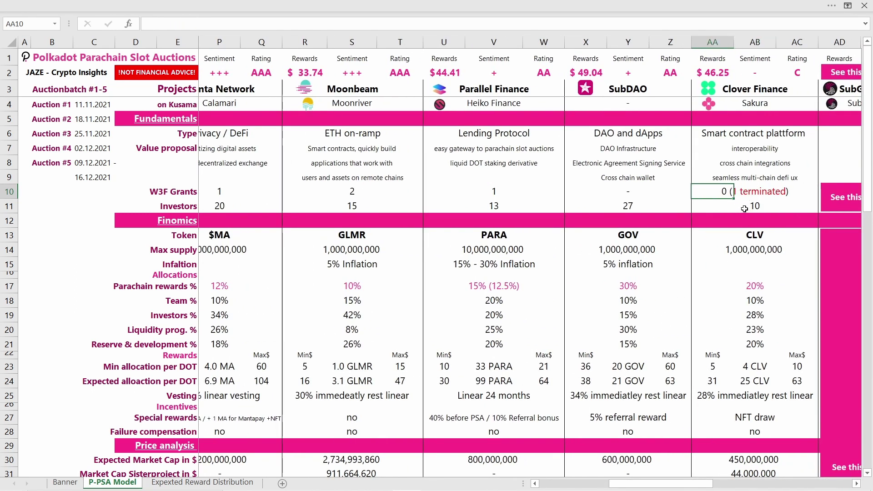
click(743, 205)
drag(680, 484, 639, 485)
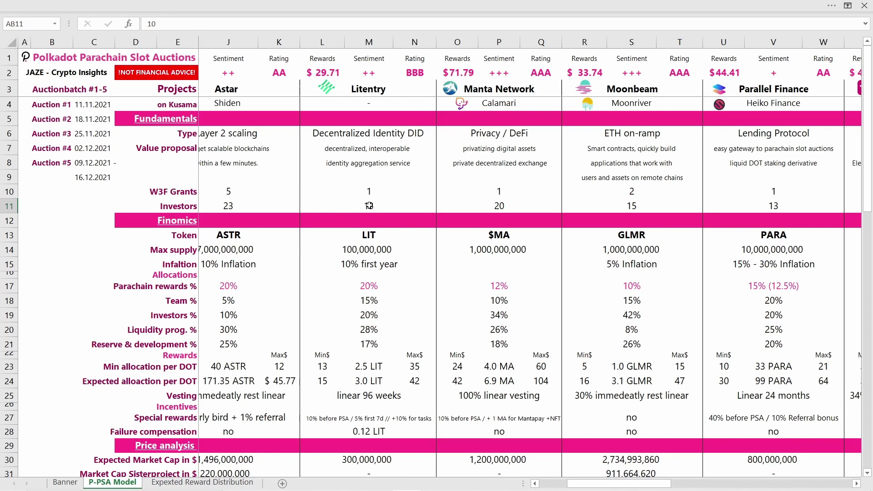
Scroll down and mark Litentry's Twitter, Github and Telegram figures
scroll(389, 226, down, 3)
scroll(389, 226, down, 3)
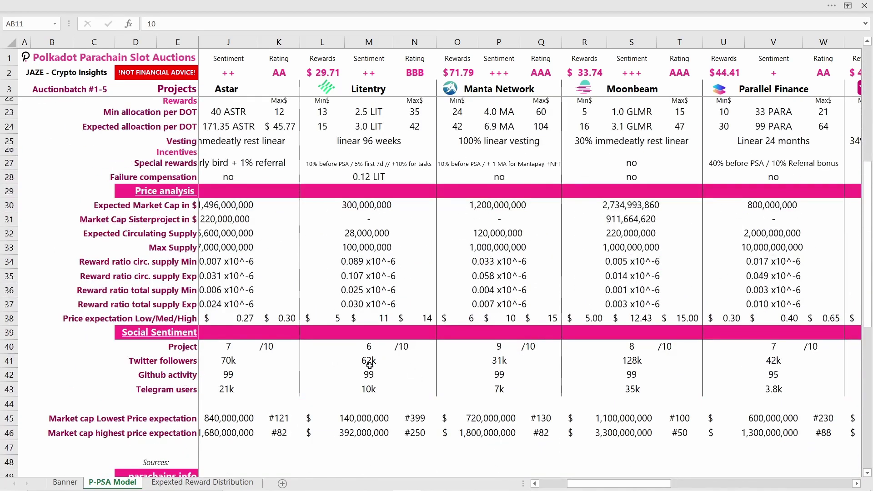
drag(370, 366, 369, 390)
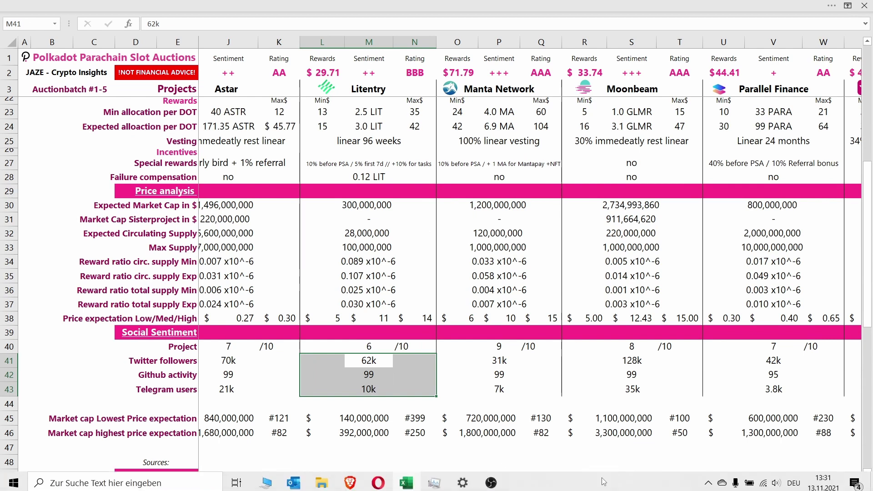
drag(610, 485, 664, 486)
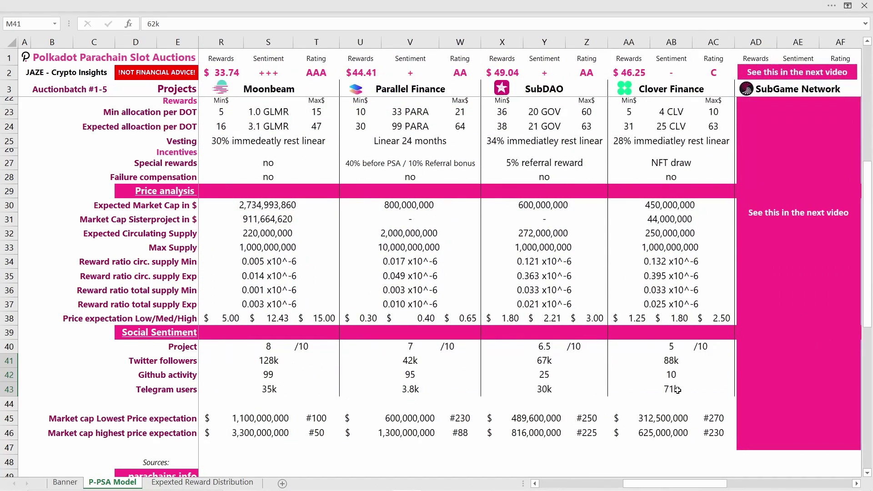
Scroll back up and move to the Expected Reward Distribution sheet
scroll(669, 346, up, 5)
scroll(663, 319, up, 1)
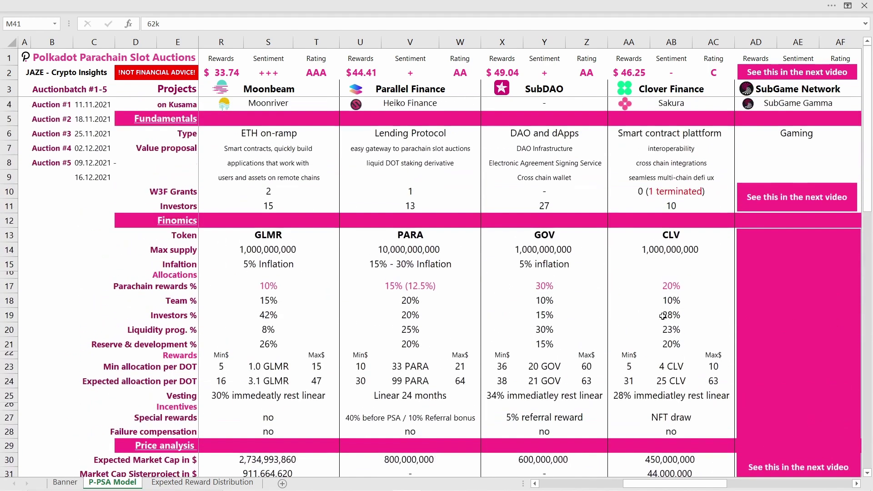
scroll(664, 313, down, 1)
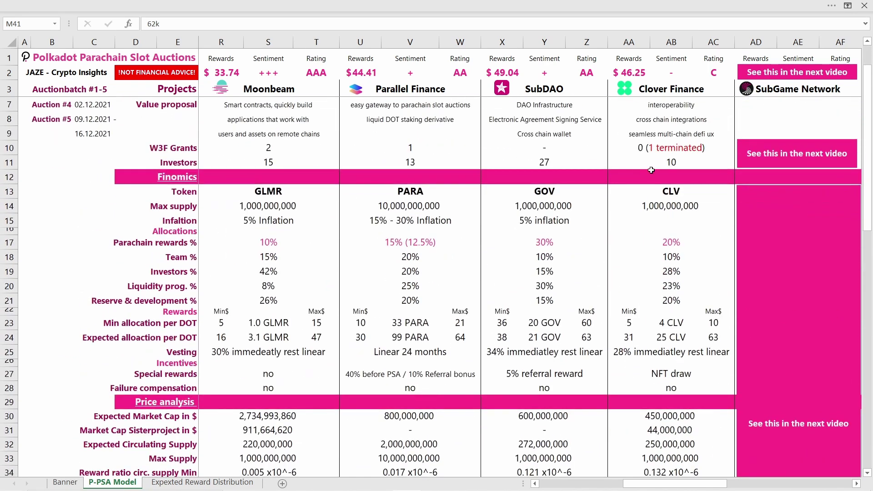
click(208, 485)
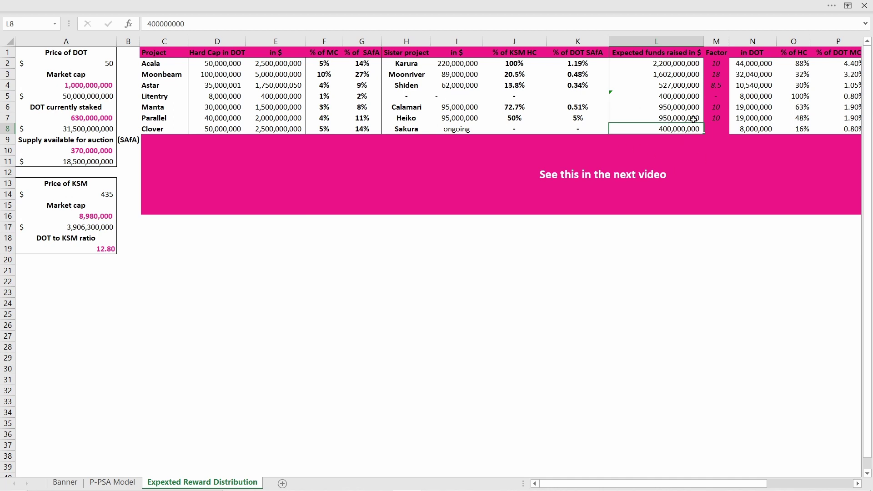
Trace the formulas for Clover's expected funds, DOT amount and 25.00 expected rewards, then return to P-PSA Model
click(682, 97)
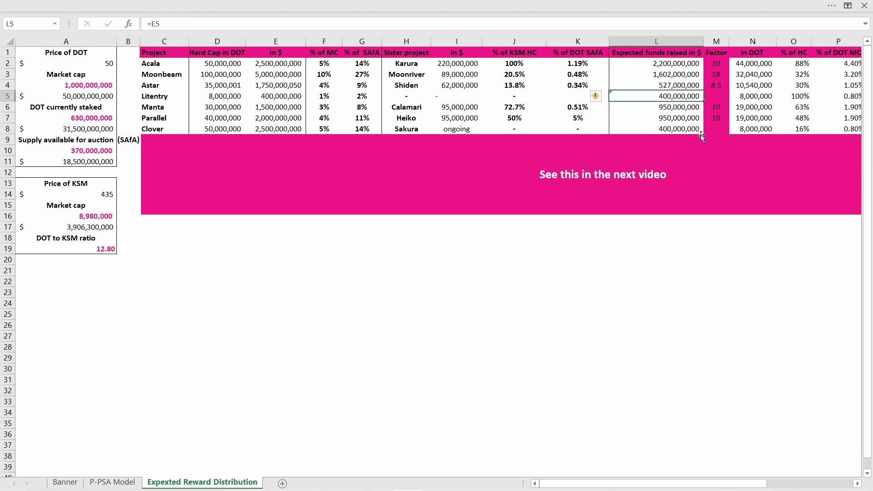
key(Down)
key(Down)
key(Down)
key(Right)
key(Right)
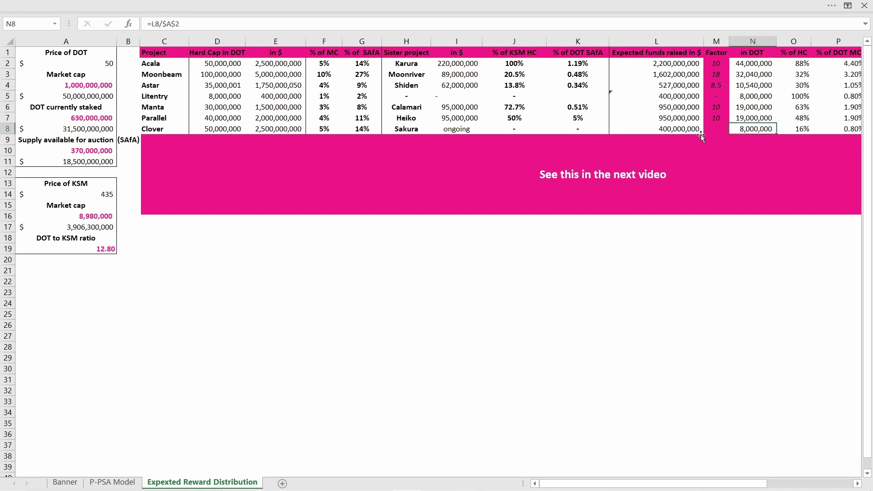
key(Right)
key(Right)
key(Right)
key(Right)
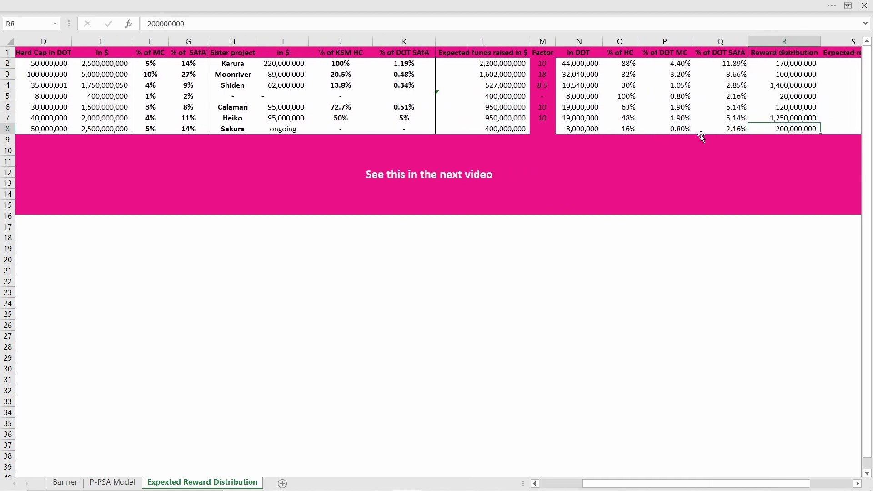
scroll(701, 135, right, 1)
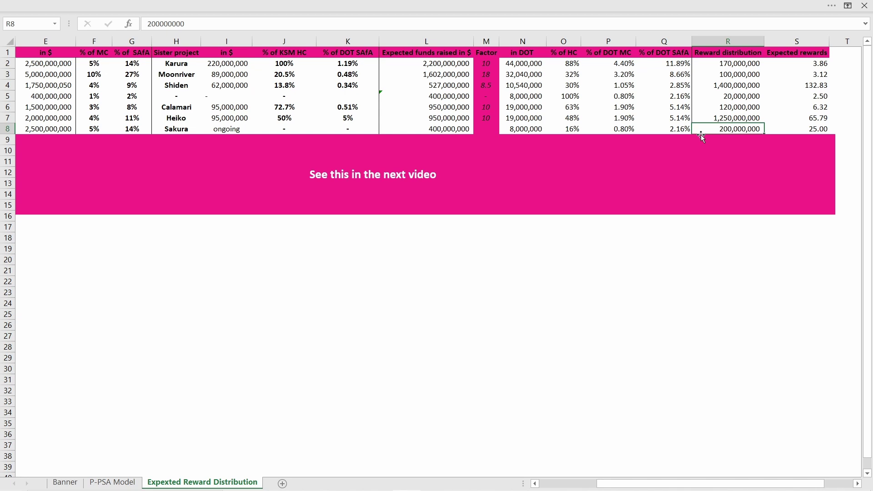
key(Right)
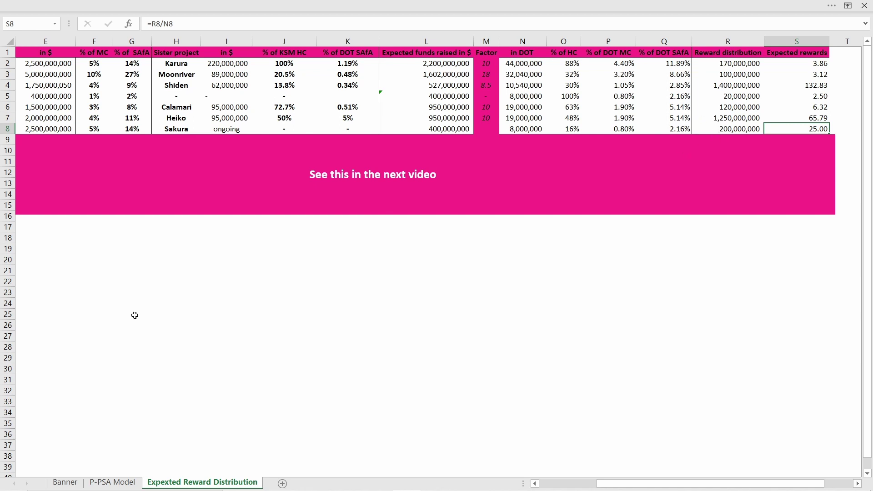
click(112, 483)
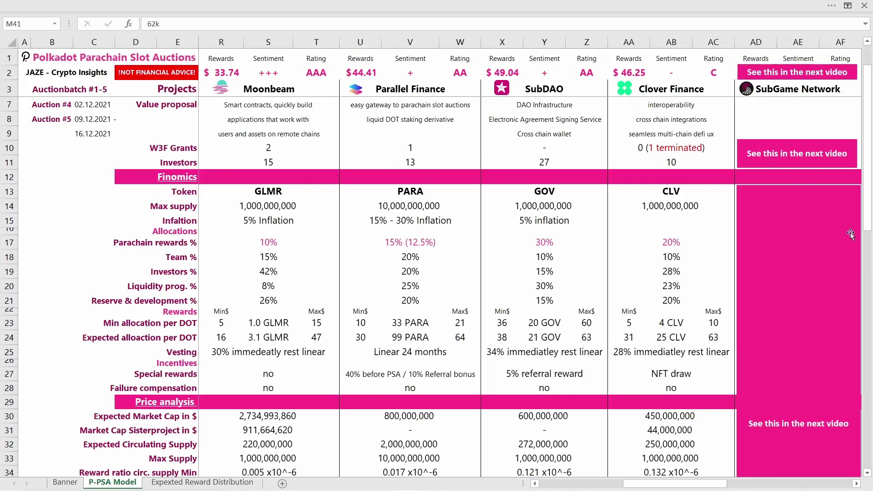
click(674, 340)
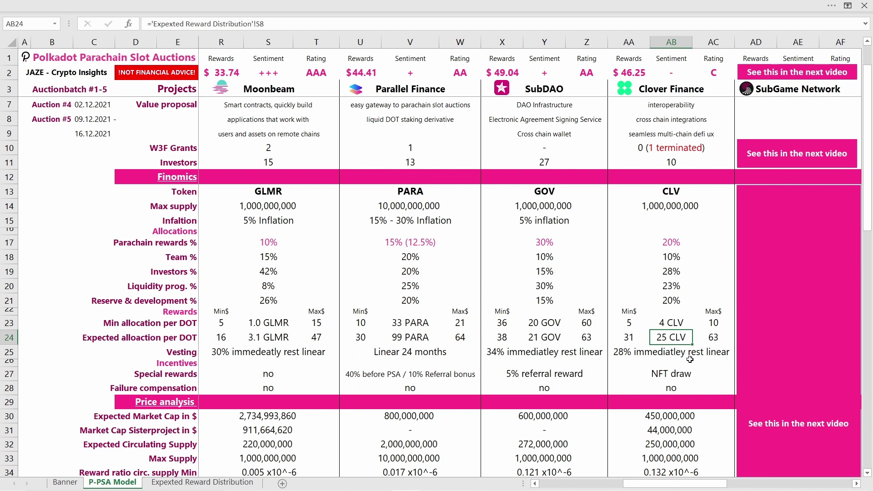
click(682, 374)
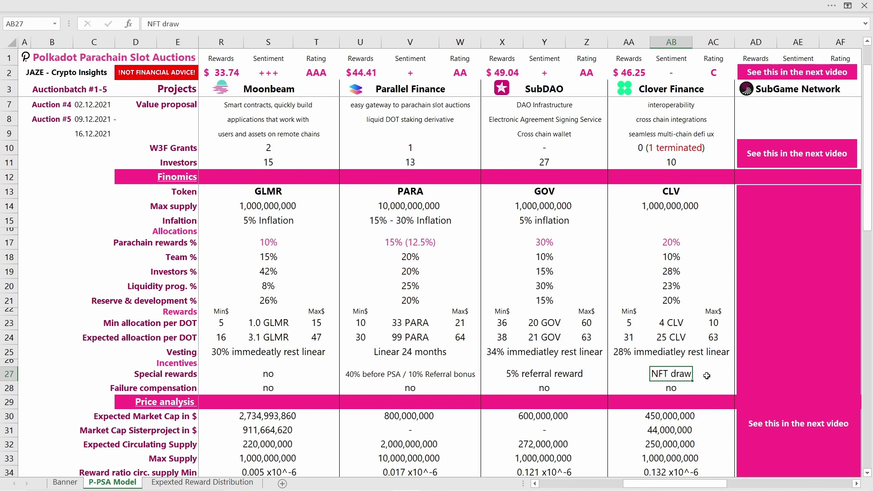
key(Tab)
drag(637, 375, 699, 371)
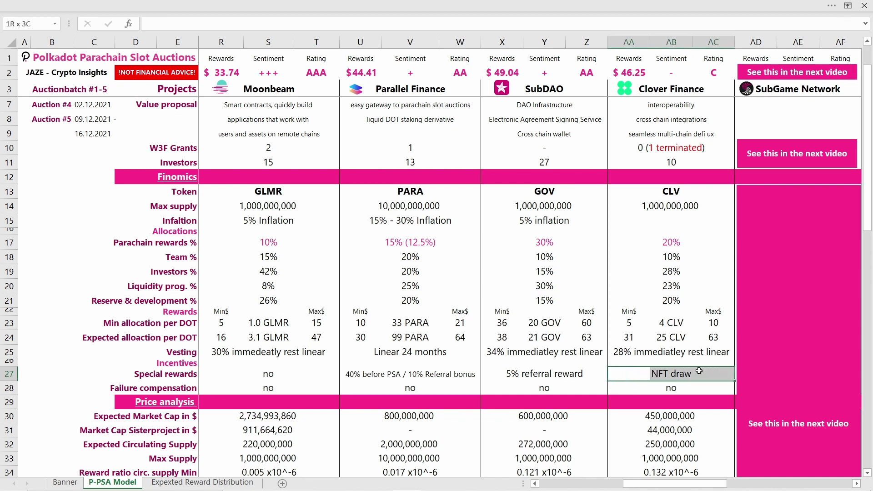
click(677, 376)
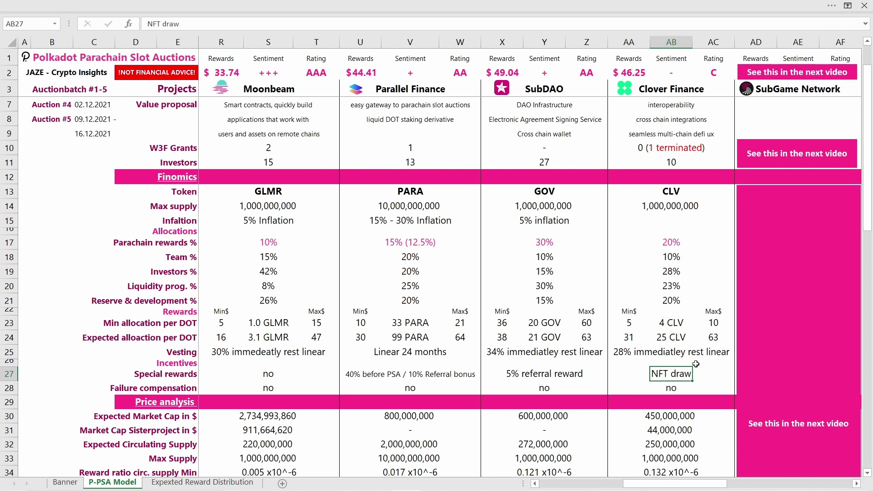
scroll(676, 376, down, 1)
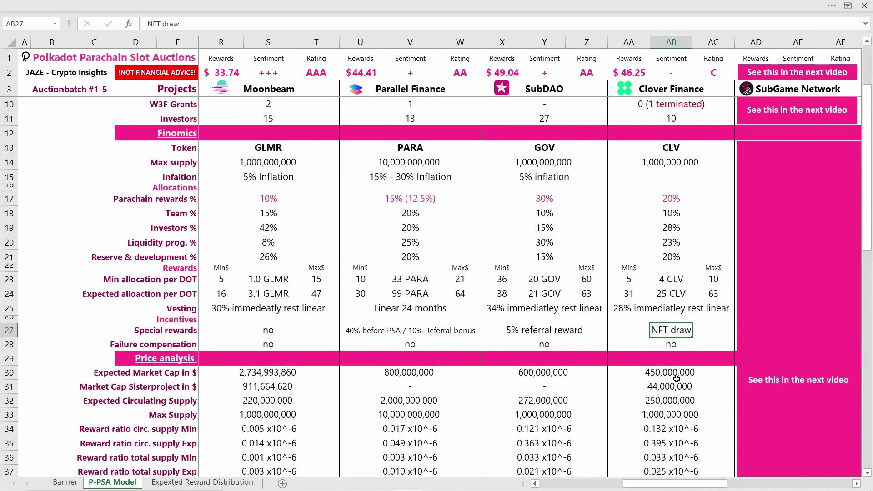
click(627, 312)
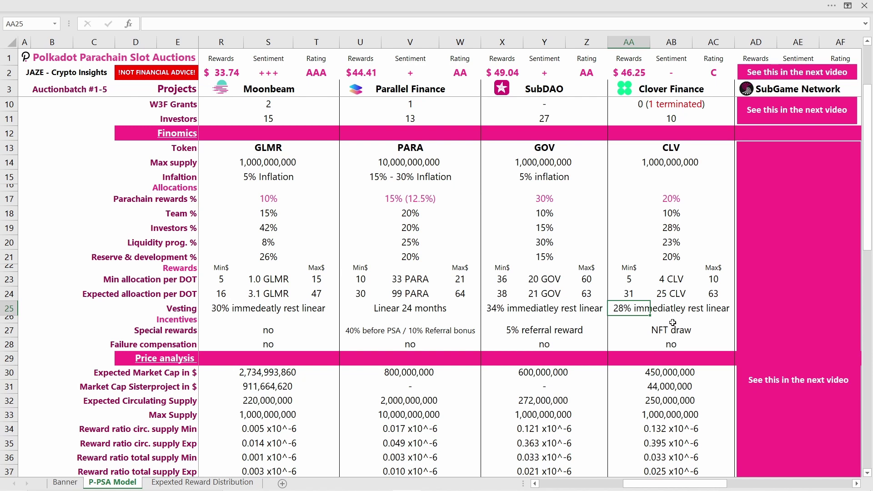
click(672, 322)
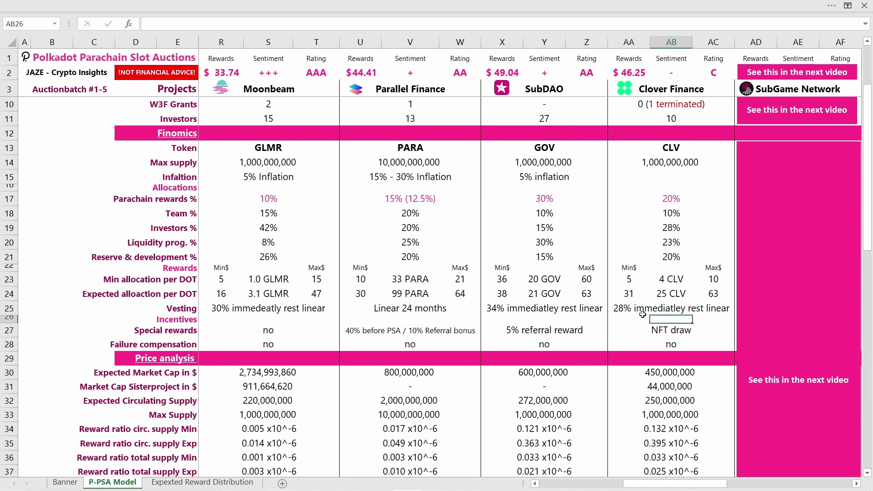
click(669, 308)
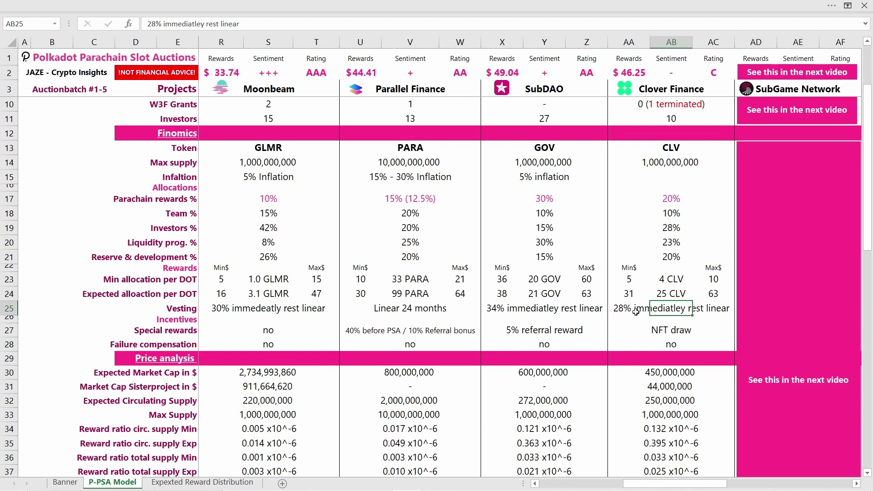
click(659, 318)
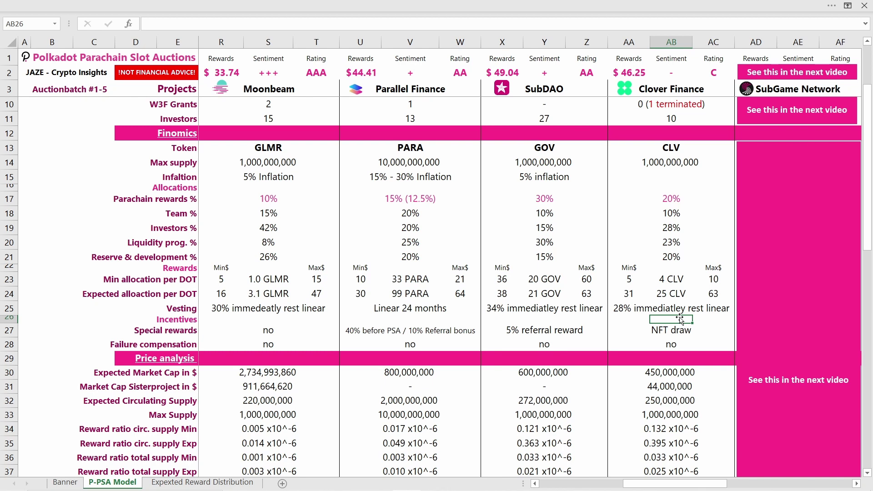
key(Down)
key(Down)
key(Down)
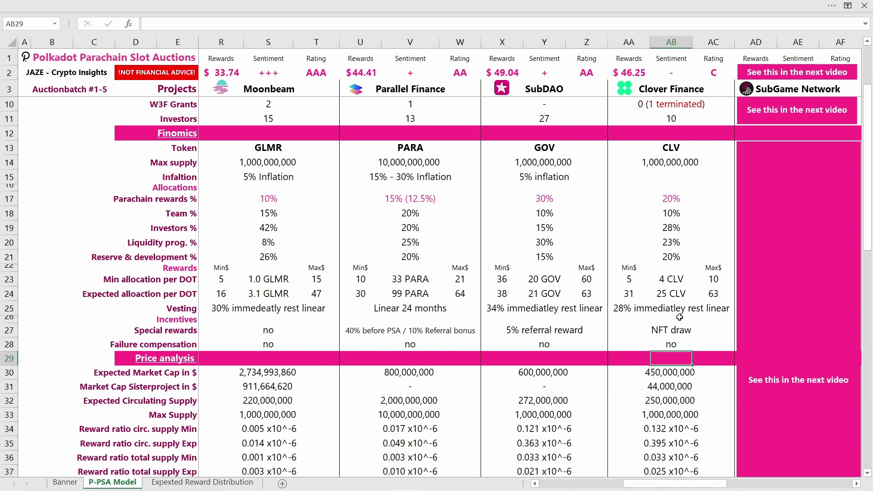
key(Down)
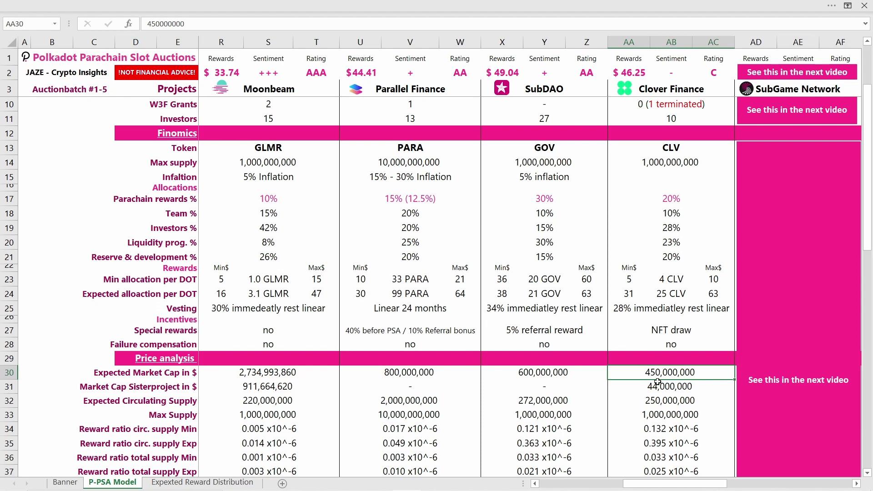
scroll(658, 384, down, 1)
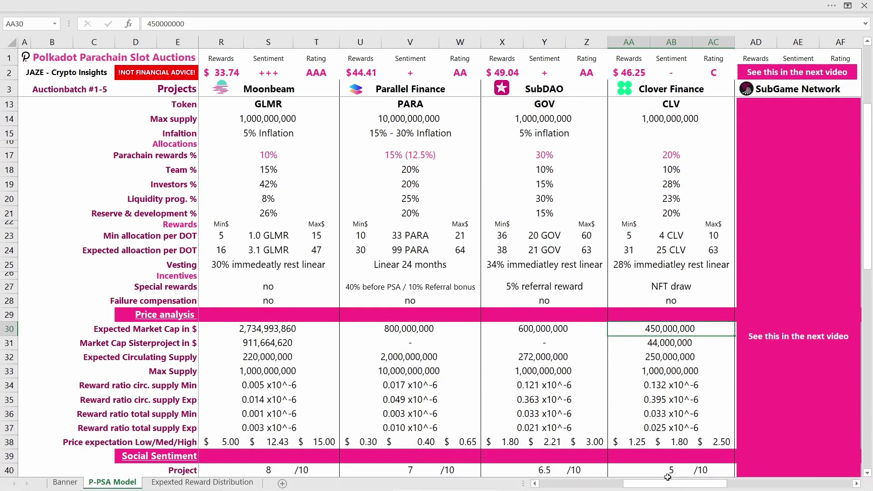
mouse_move(657, 487)
mouse_down()
mouse_move(605, 488)
mouse_move(654, 488)
mouse_up()
scroll(672, 346, up, 3)
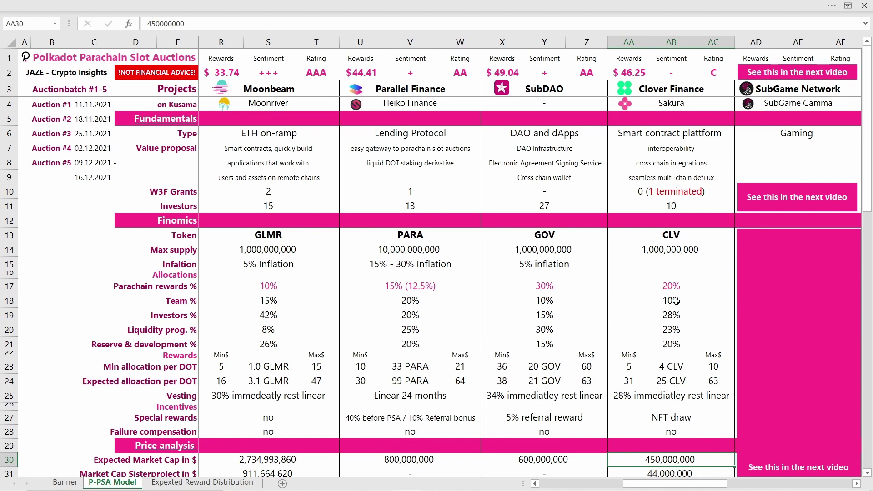
scroll(658, 222, down, 2)
scroll(678, 389, up, 2)
scroll(677, 177, down, 2)
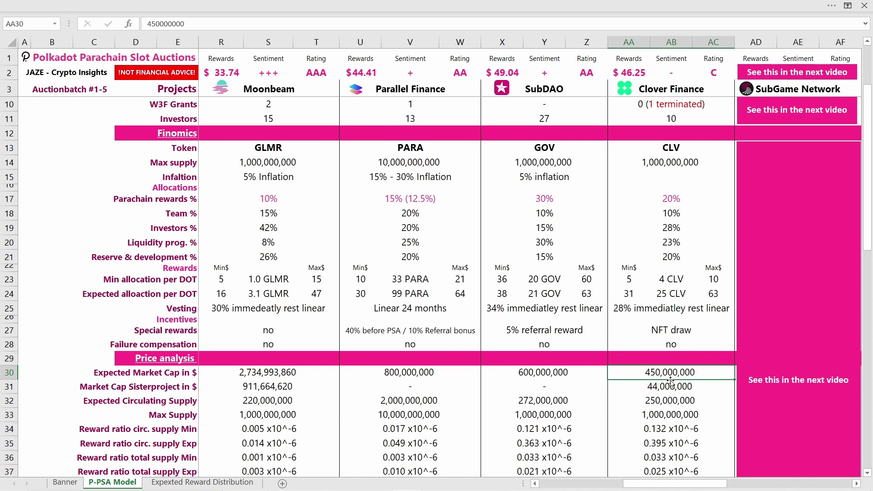
scroll(672, 380, up, 2)
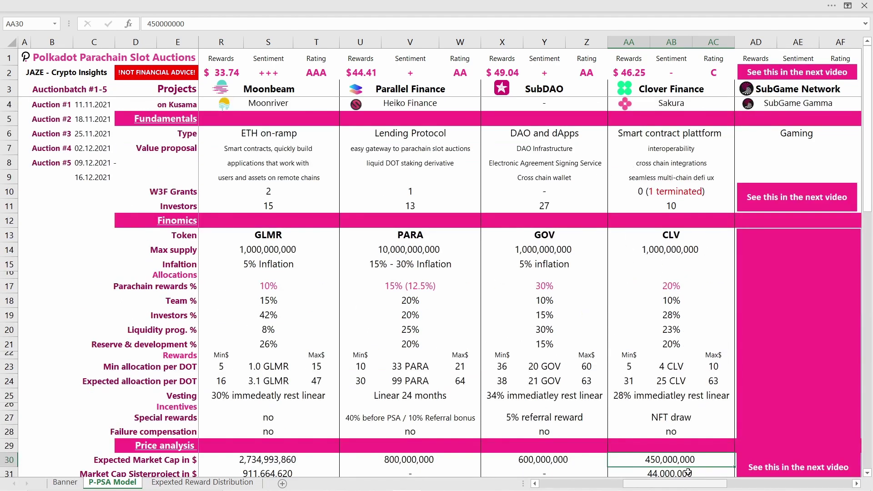
scroll(687, 395, down, 2)
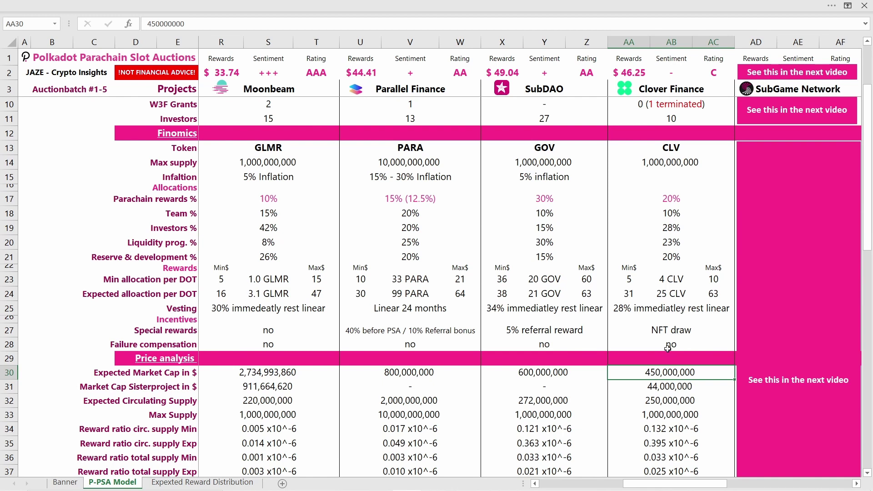
scroll(671, 331, up, 2)
scroll(672, 342, down, 2)
scroll(688, 387, down, 1)
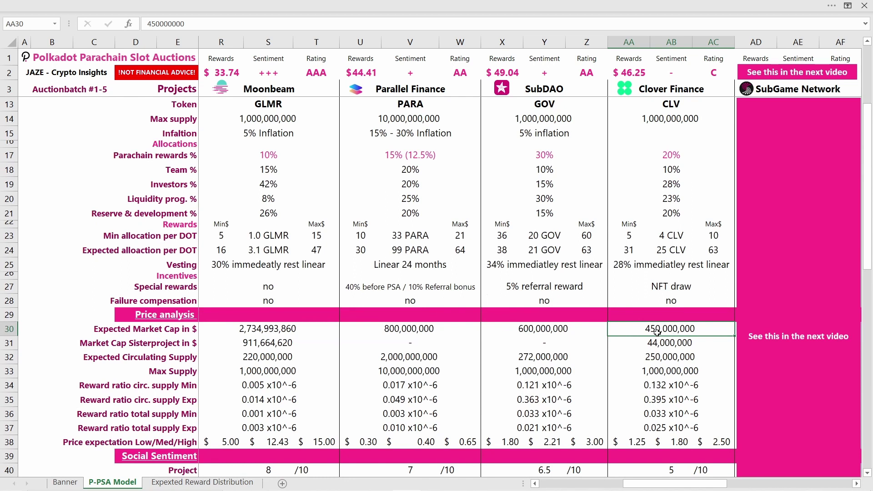
scroll(660, 336, down, 1)
click(674, 300)
scroll(673, 303, up, 4)
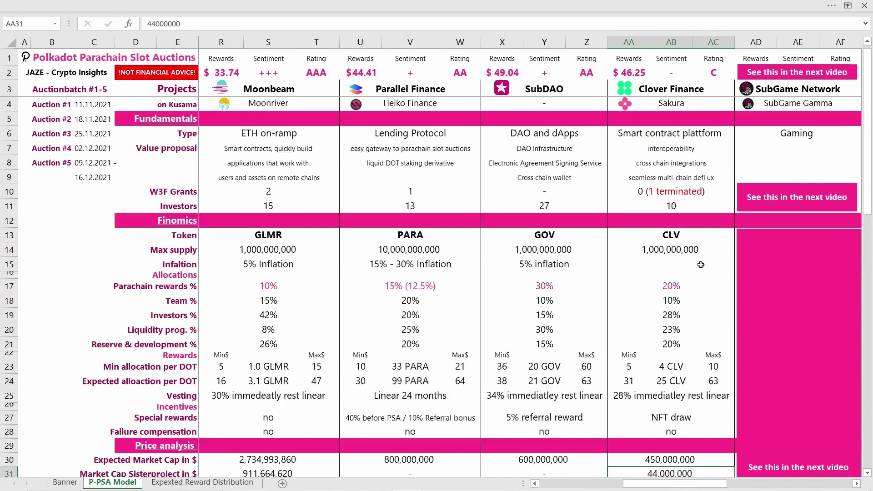
scroll(662, 320, down, 2)
scroll(661, 320, down, 2)
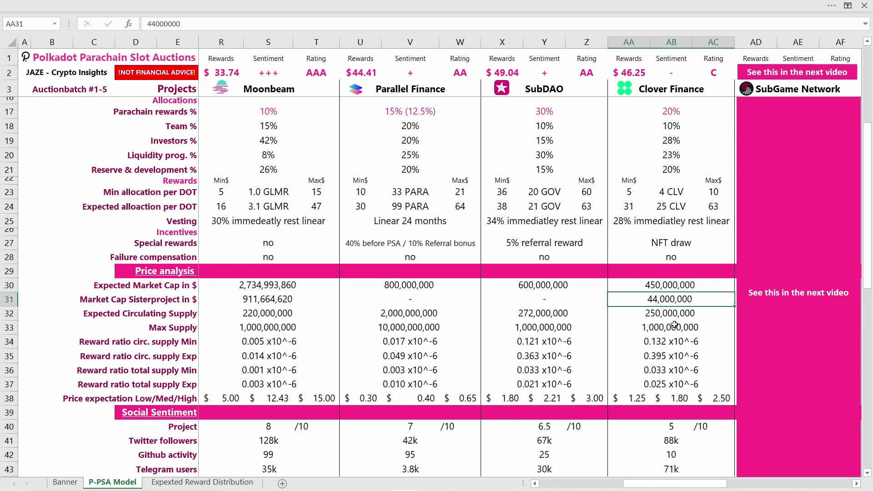
click(662, 314)
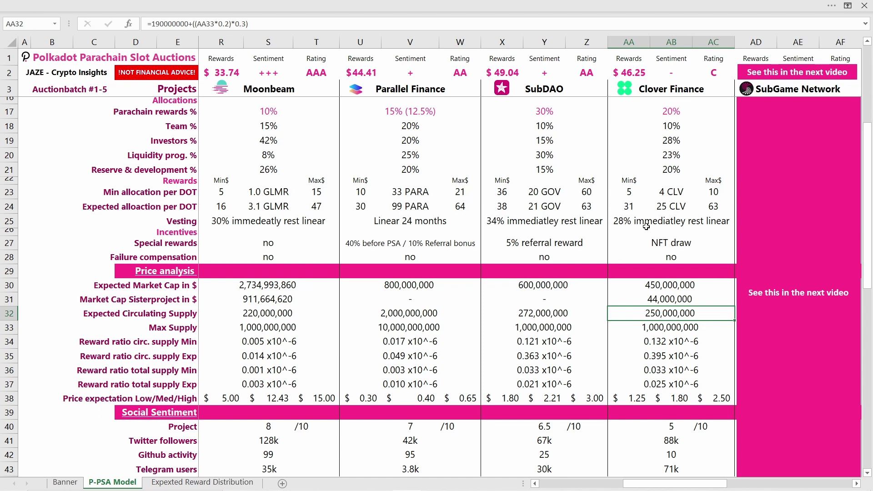
scroll(650, 226, up, 2)
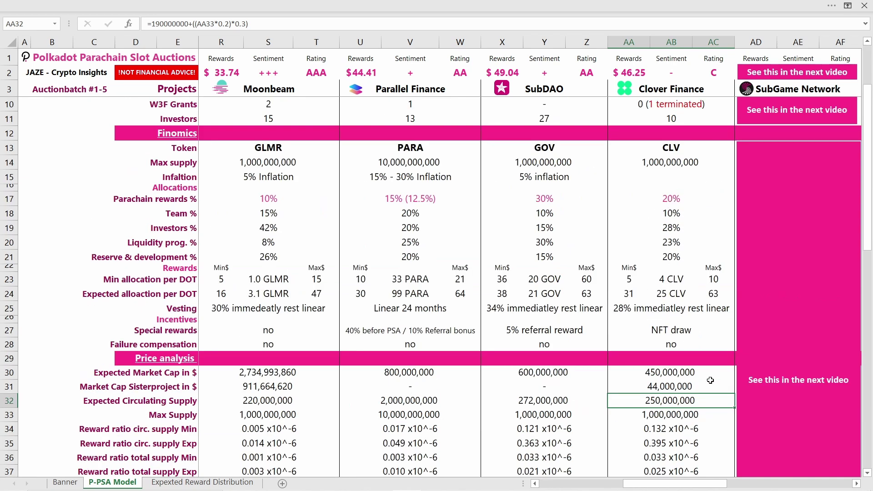
scroll(675, 415, down, 1)
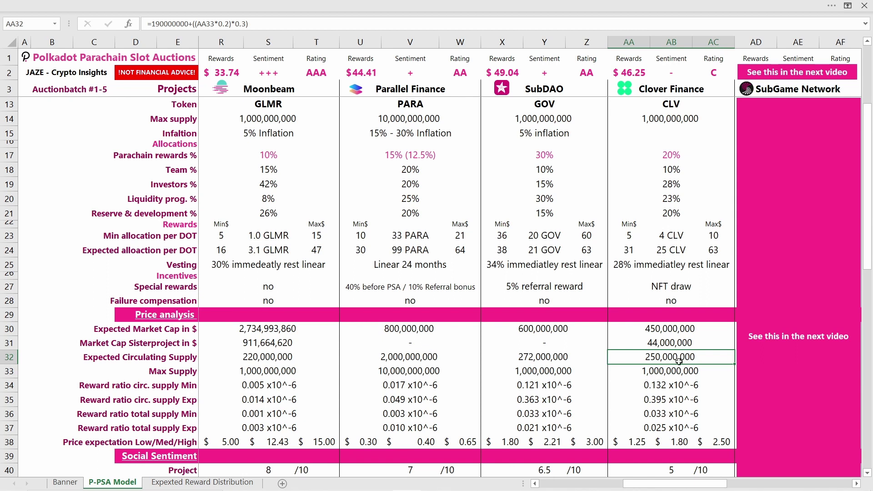
scroll(673, 345, down, 1)
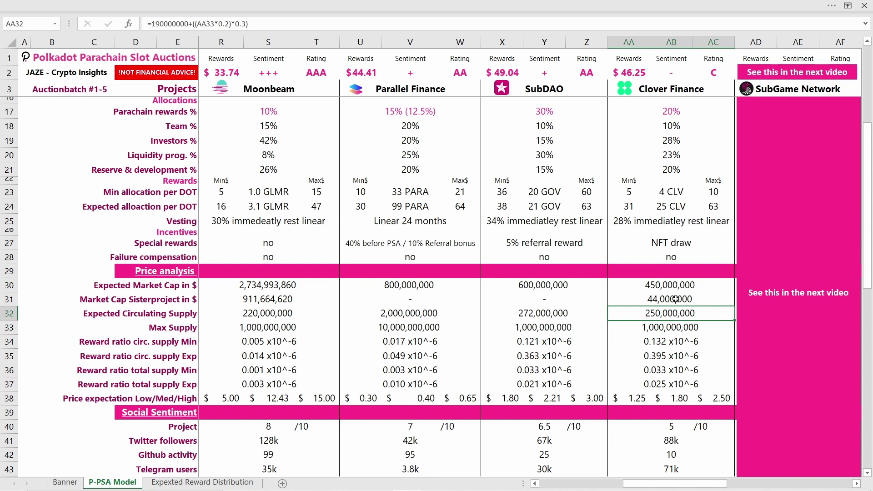
double_click(679, 398)
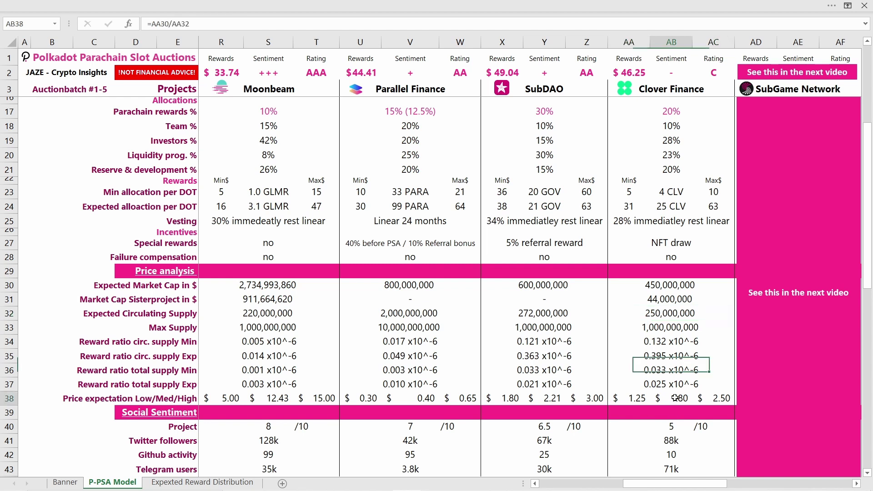
key(Escape)
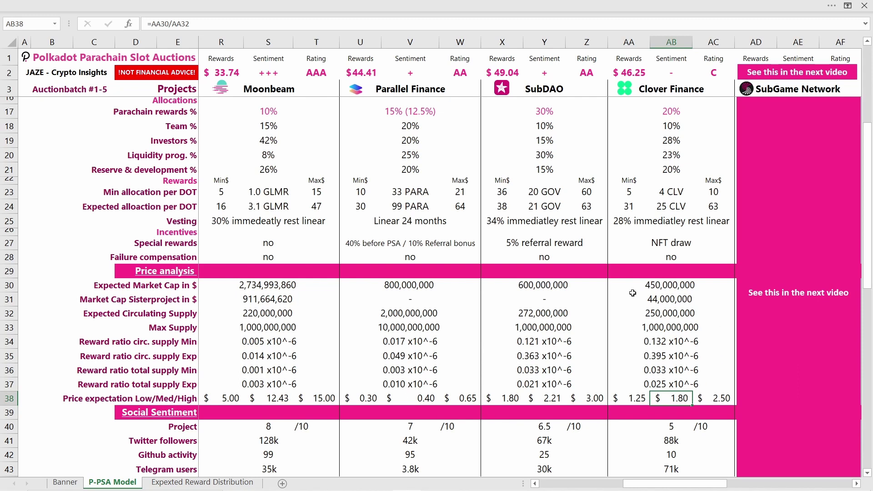
click(709, 400)
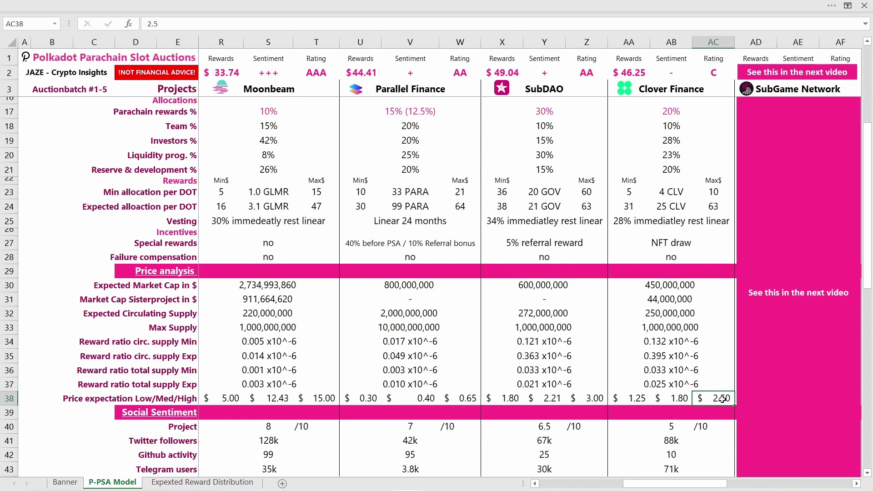
scroll(723, 400, down, 1)
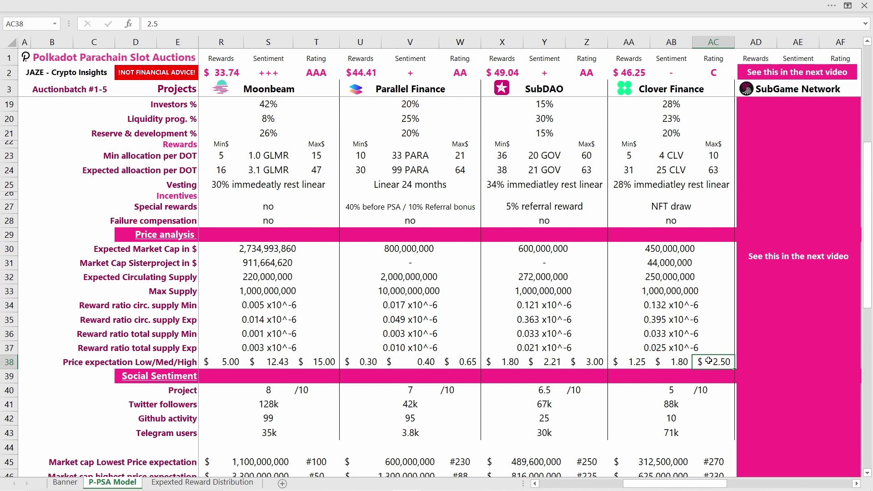
scroll(660, 378, up, 1)
click(641, 399)
drag(641, 399, 698, 399)
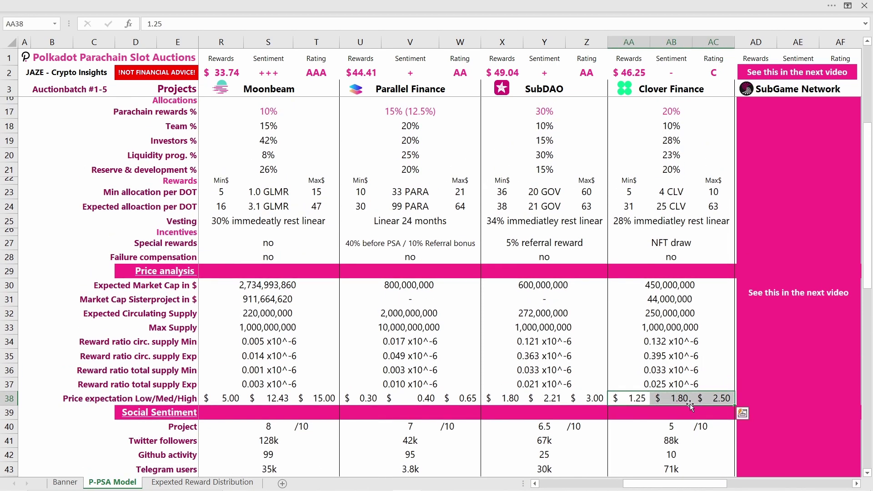
scroll(711, 401, down, 1)
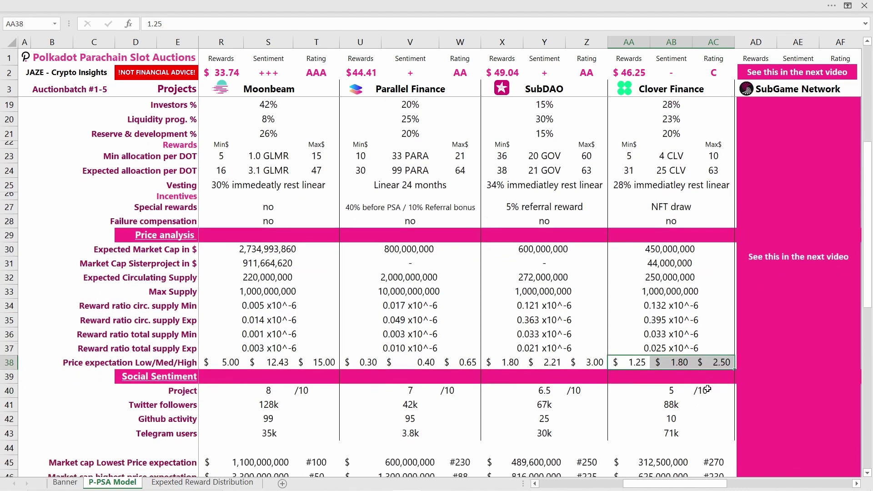
scroll(707, 391, down, 1)
click(641, 322)
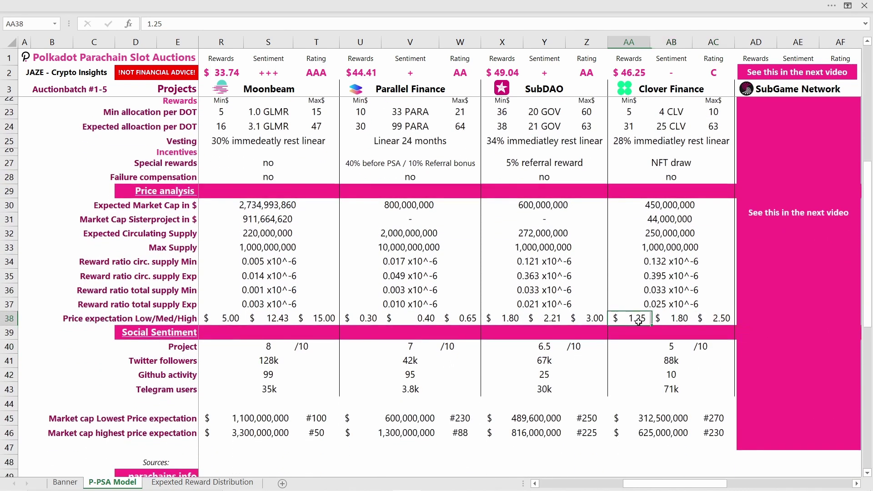
click(85, 422)
scroll(85, 422, left, 6)
drag(639, 485, 693, 485)
click(740, 418)
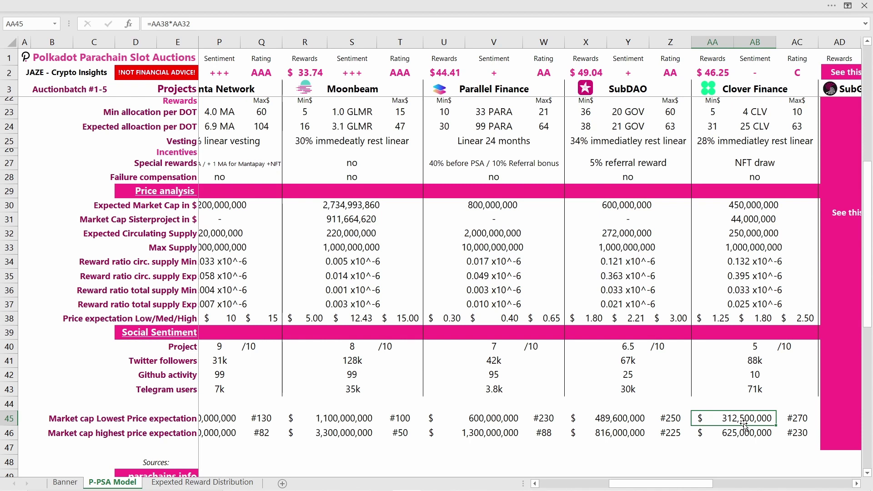
key(Right)
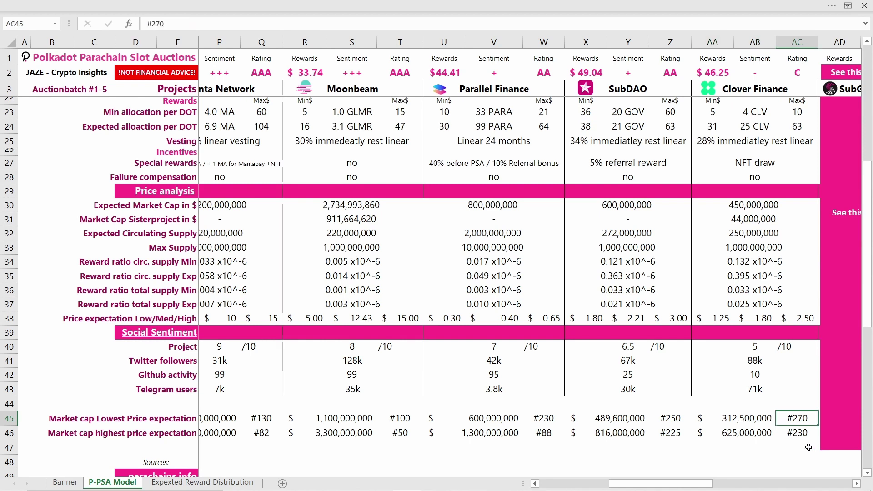
key(Down)
key(Left)
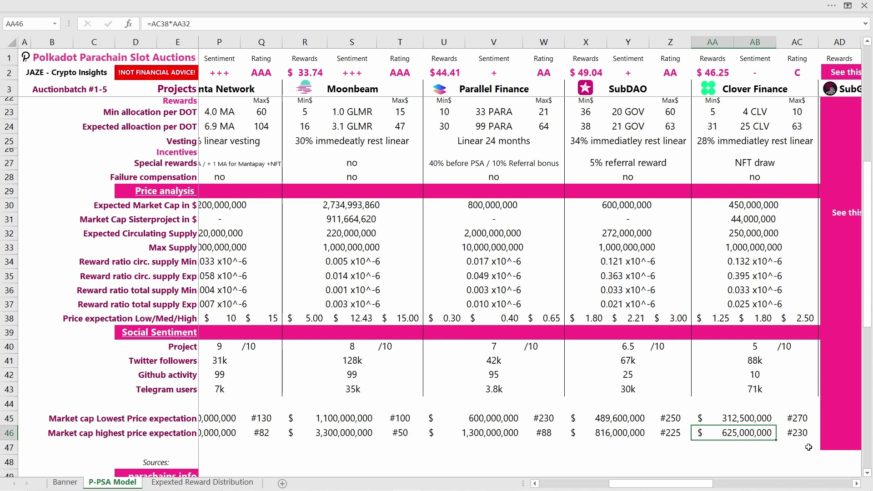
key(Right)
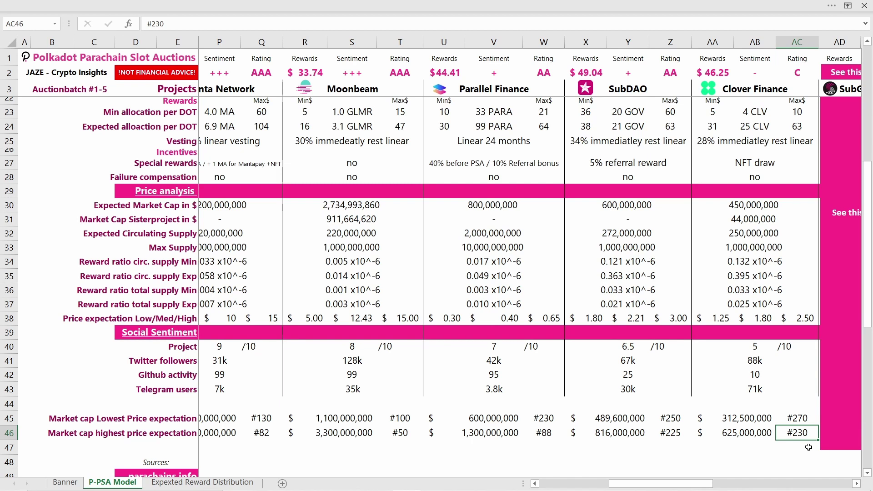
click(857, 484)
click(857, 484)
click(857, 484)
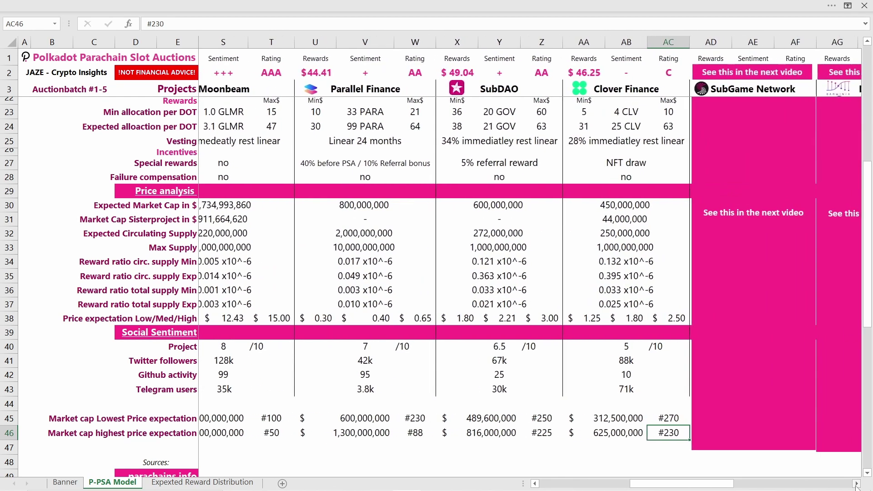
scroll(650, 440, up, 1)
scroll(651, 440, down, 1)
click(625, 350)
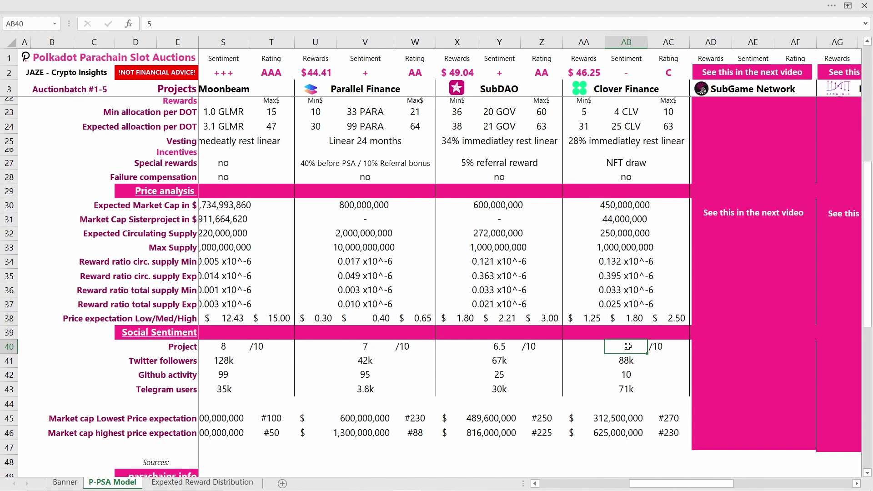
drag(628, 347, 628, 375)
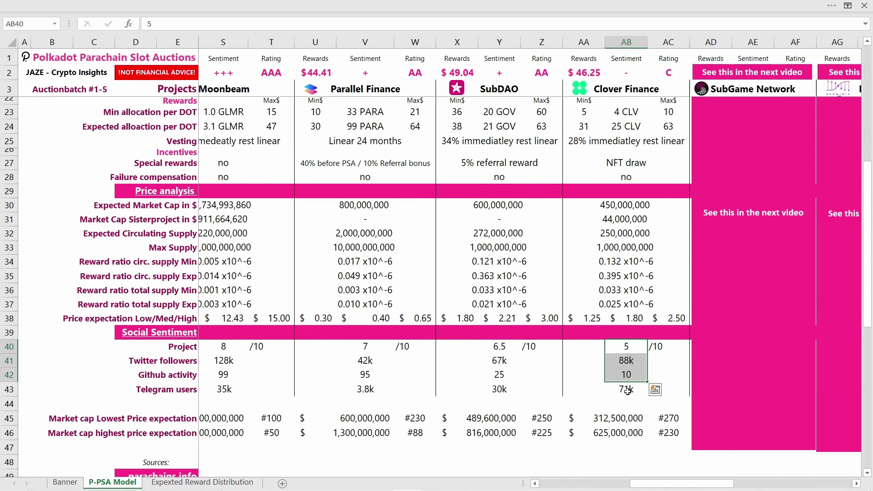
scroll(628, 391, up, 1)
scroll(628, 391, up, 6)
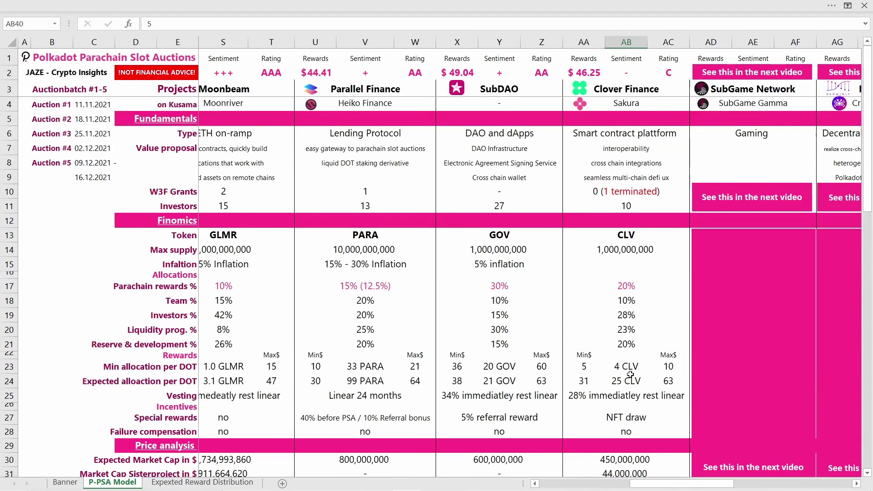
drag(587, 59, 629, 60)
click(594, 72)
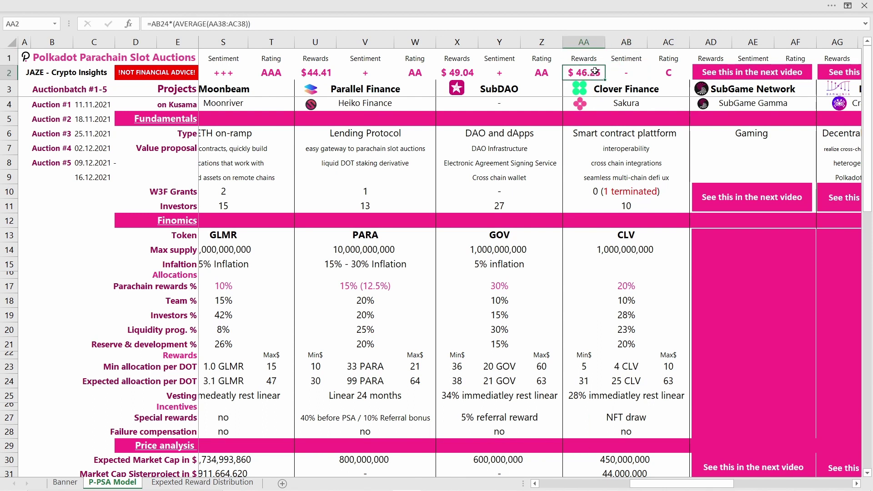
double_click(594, 71)
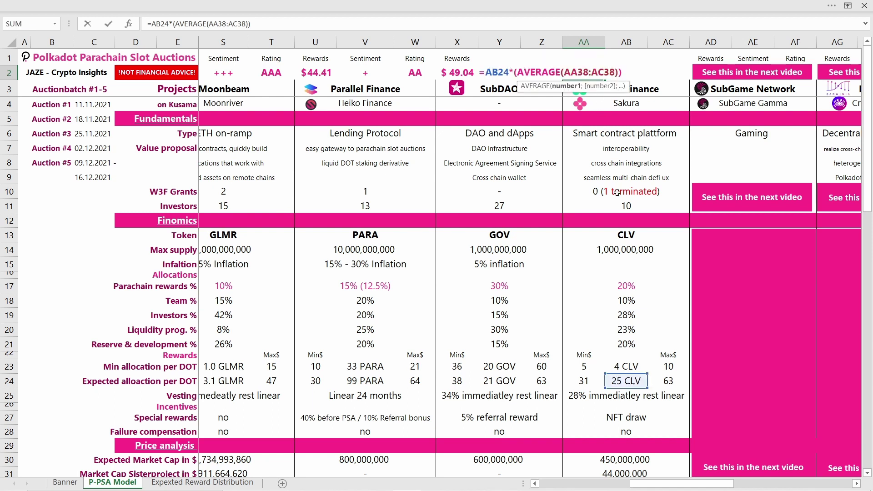
key(Escape)
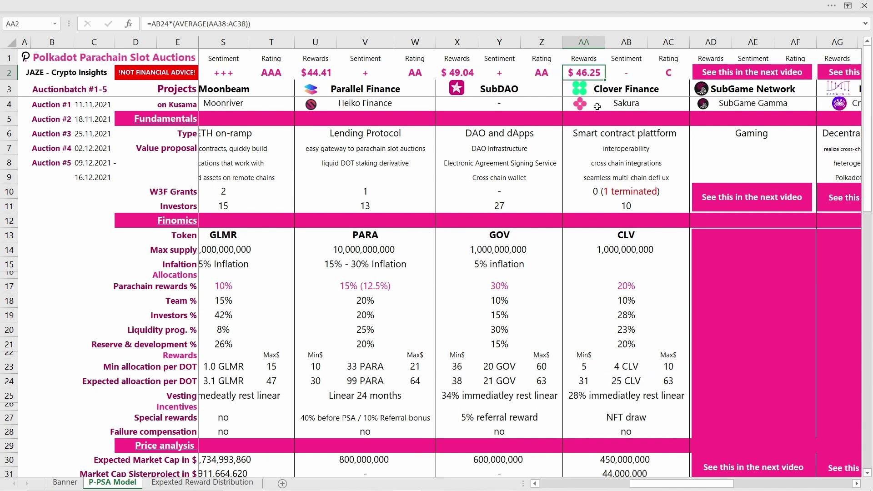
scroll(632, 275, down, 3)
scroll(621, 399, down, 1)
scroll(621, 318, up, 4)
click(587, 106)
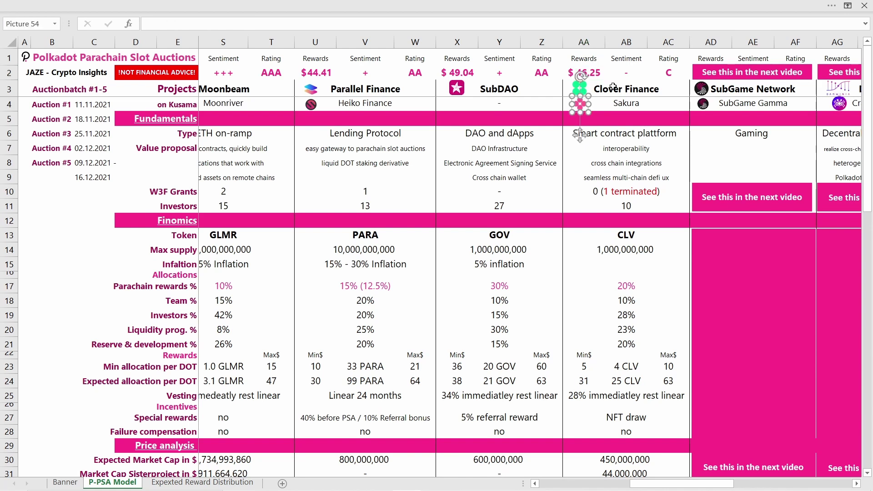
click(614, 89)
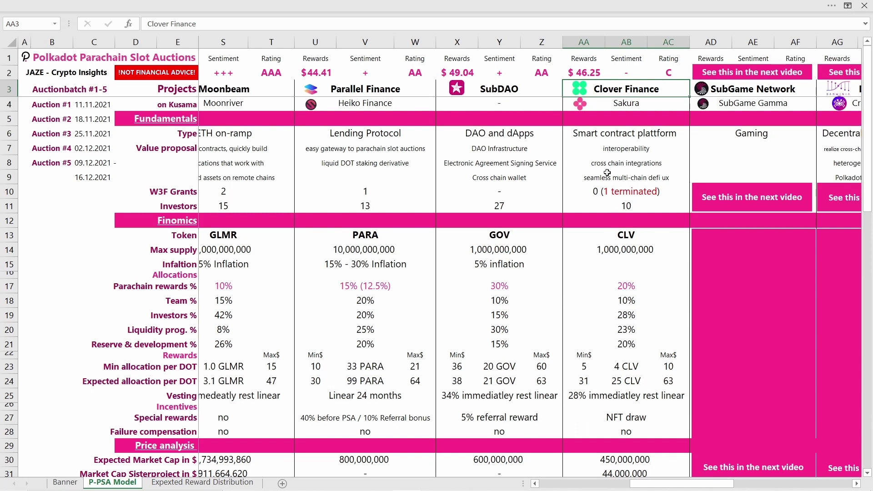
click(623, 70)
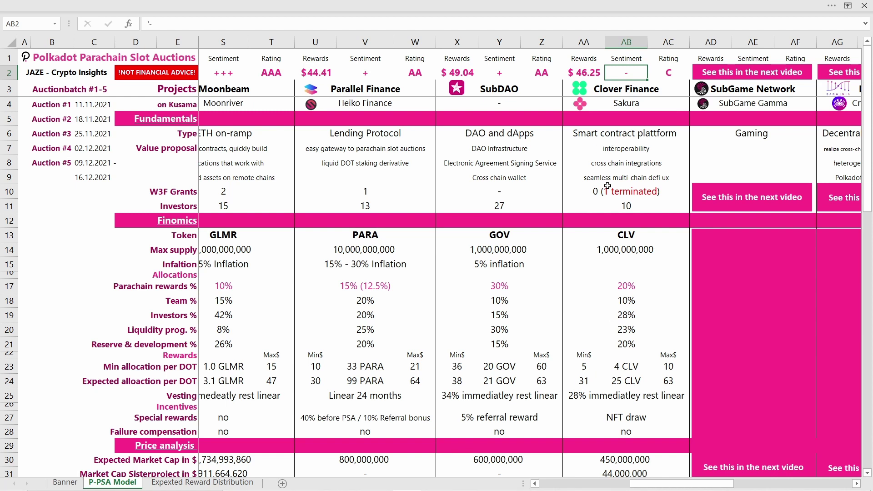
click(636, 106)
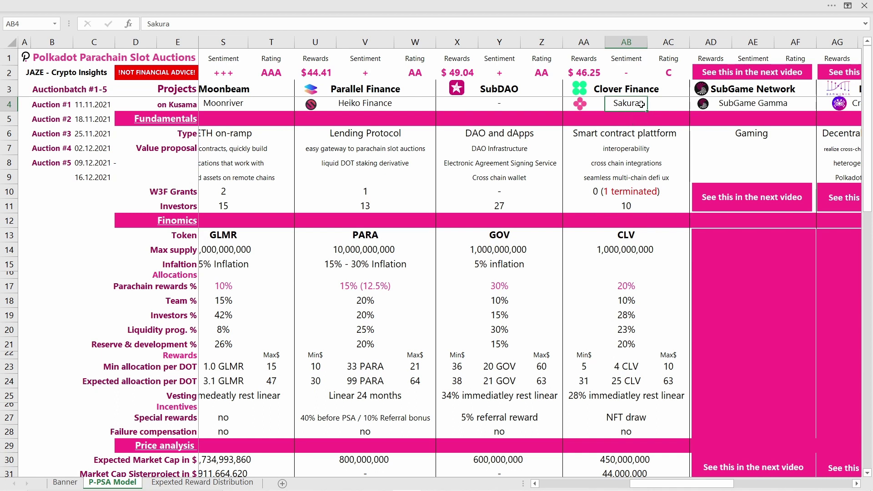
click(624, 193)
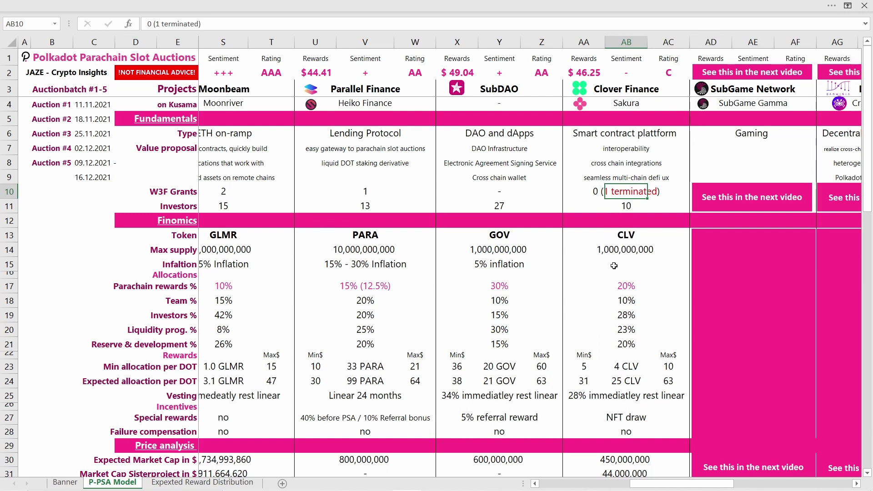
click(632, 70)
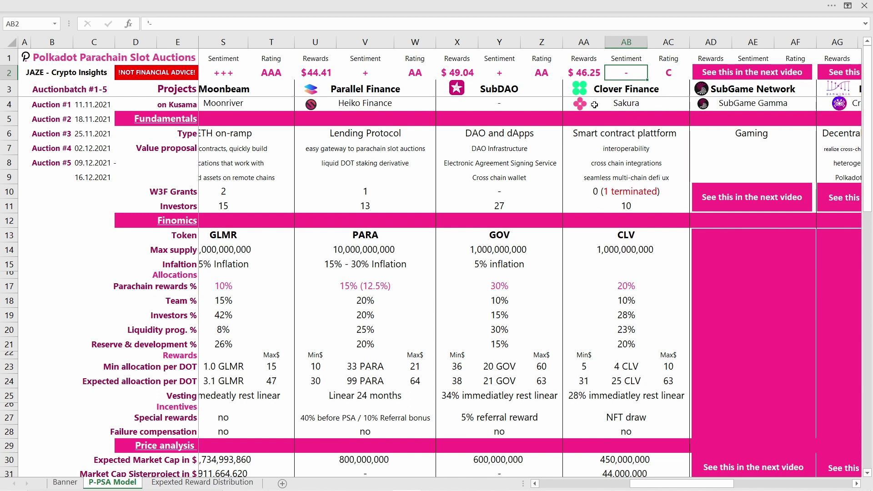
click(667, 77)
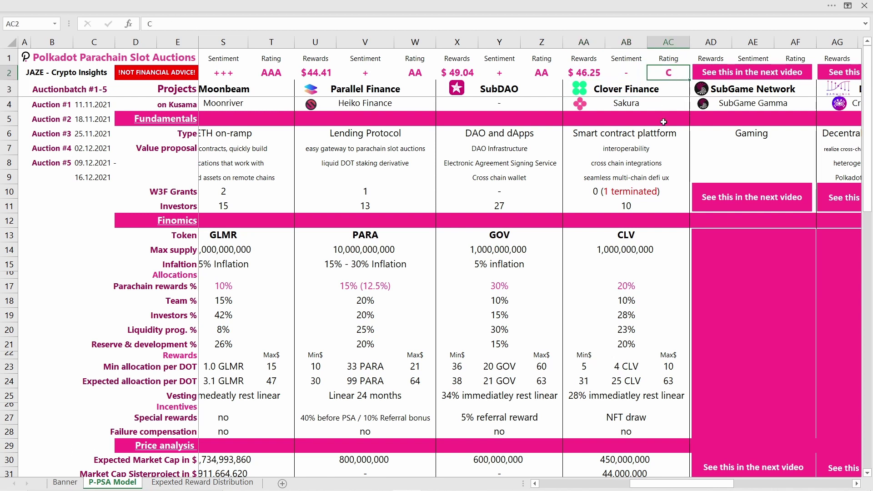